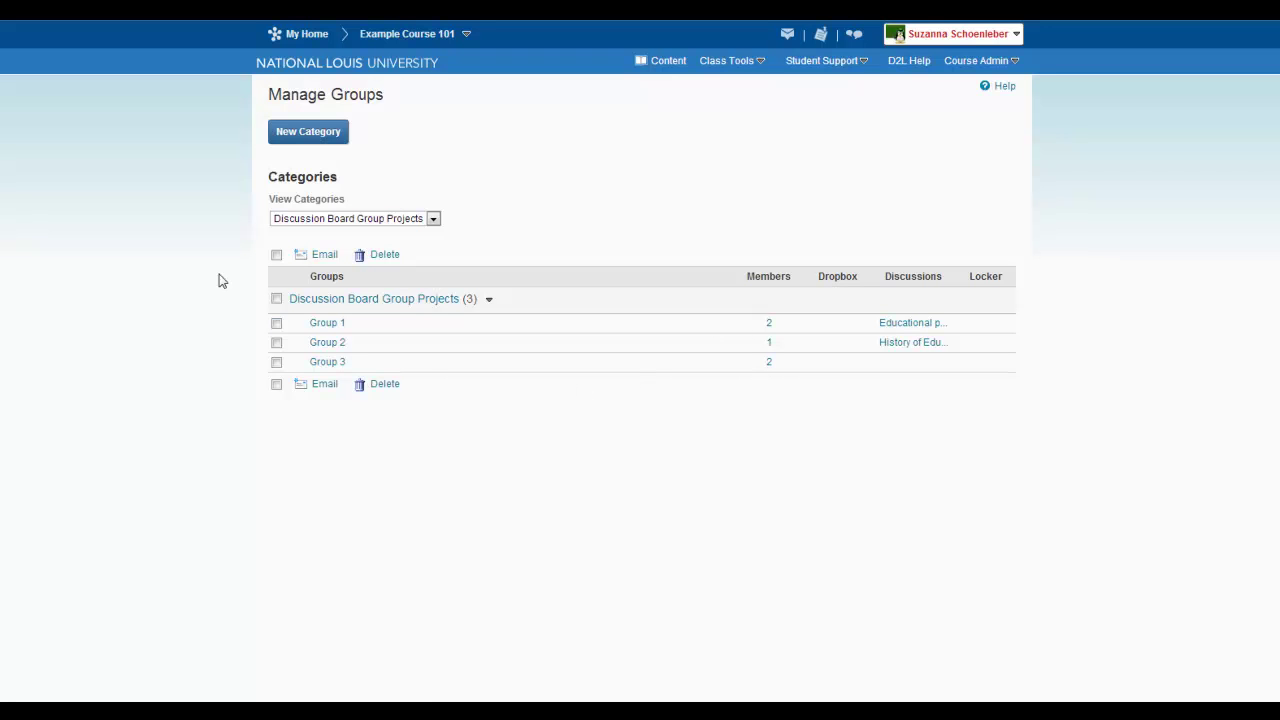
Start a new group category named "Book Review Groups" and leave its description empty
{"action": "left_click", "coordinate": [332, 137]}
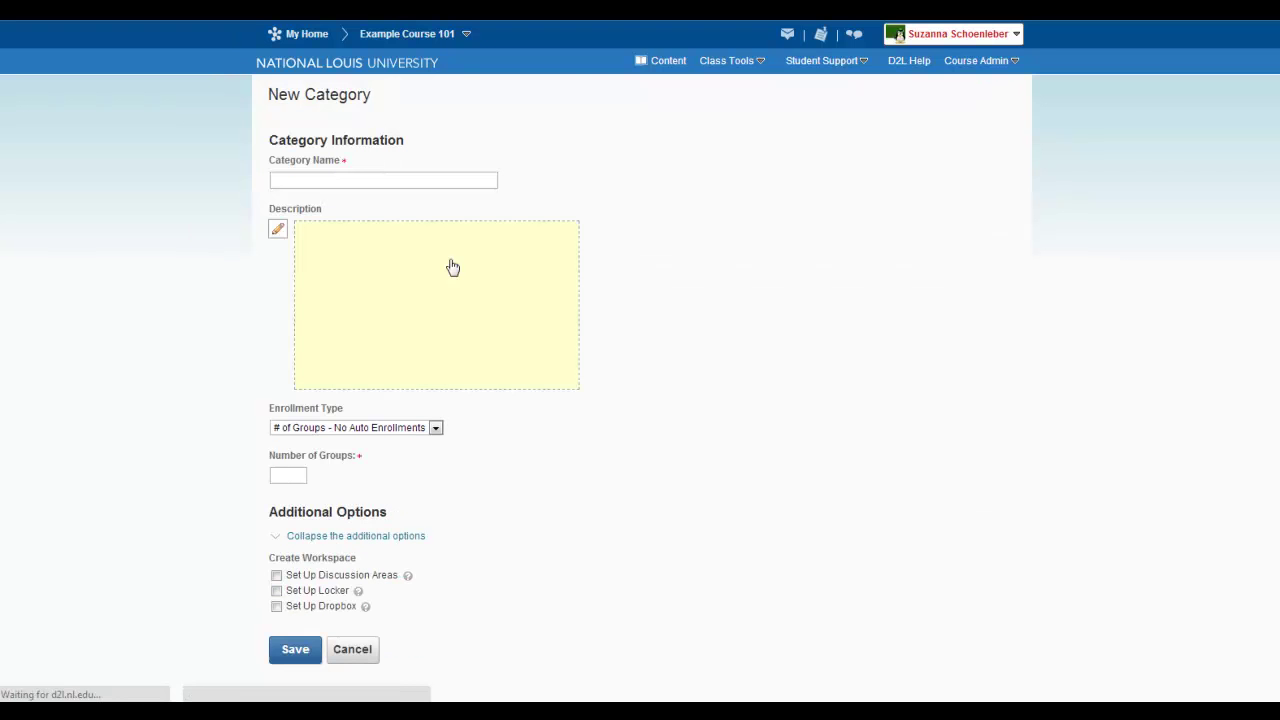
{"action": "left_click", "coordinate": [358, 182]}
{"action": "type", "text": "Book Review Groups"}
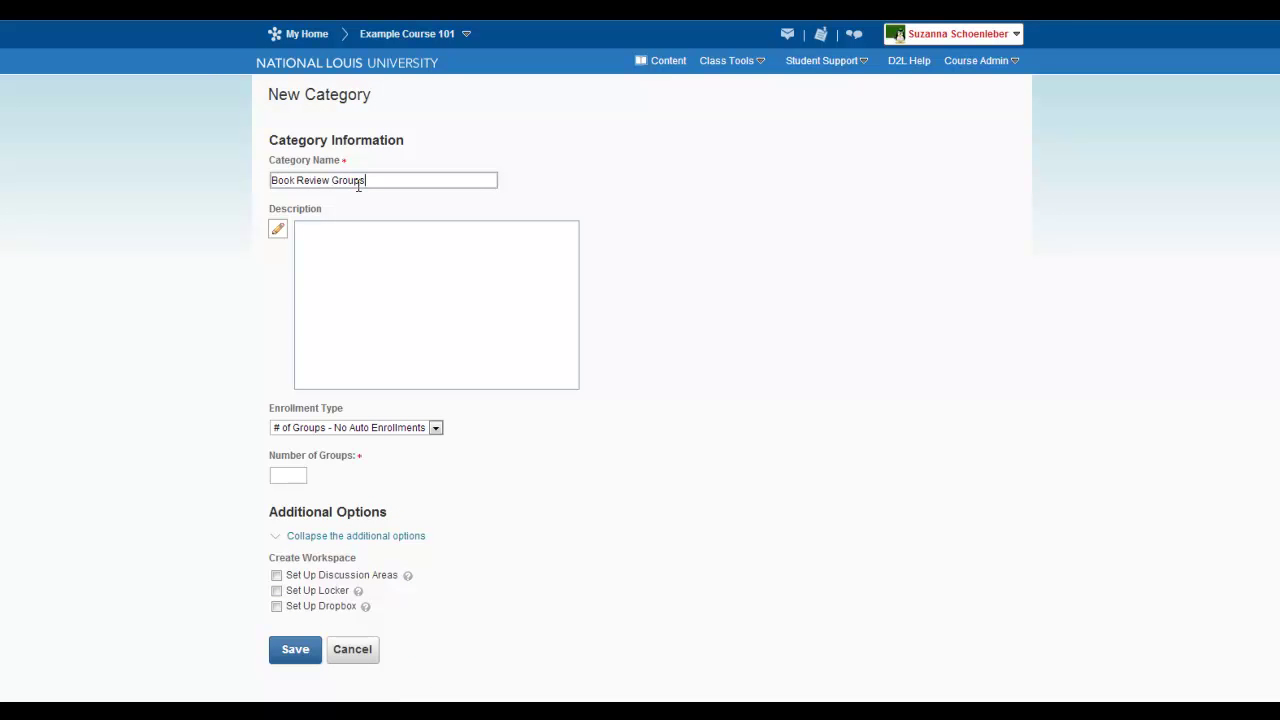
{"action": "left_click", "coordinate": [318, 258]}
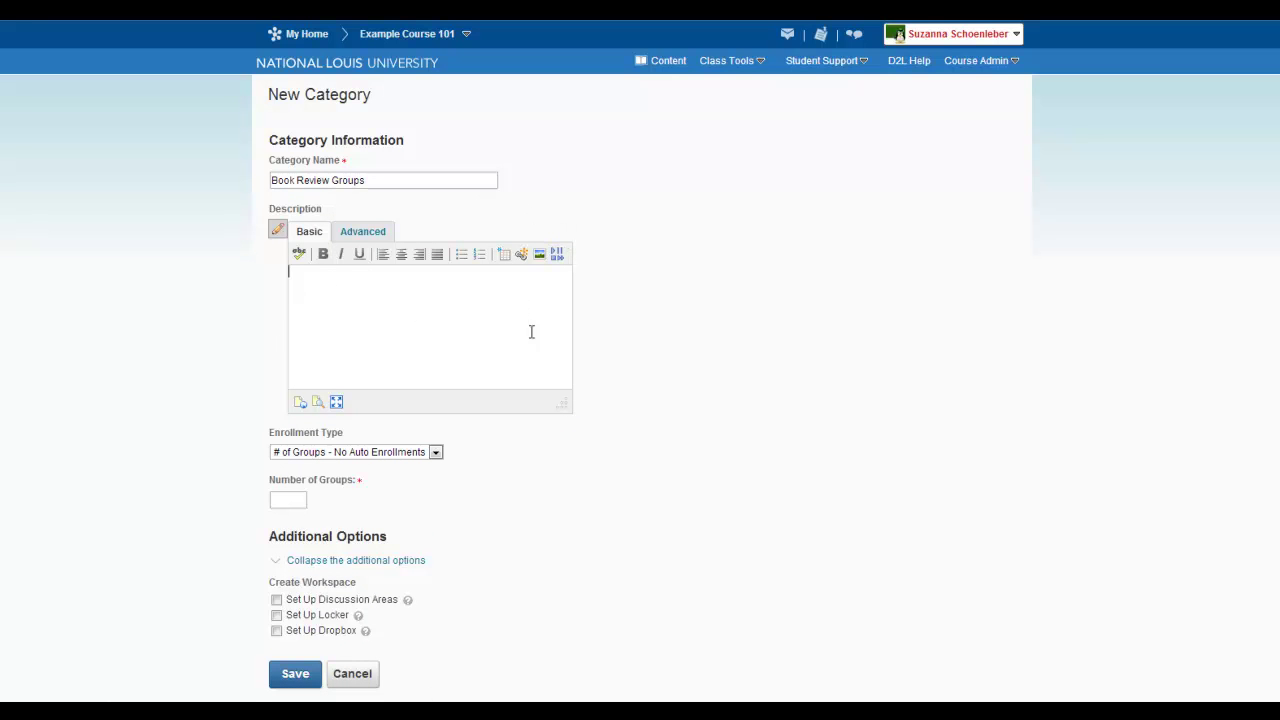
{"action": "left_click", "coordinate": [436, 453]}
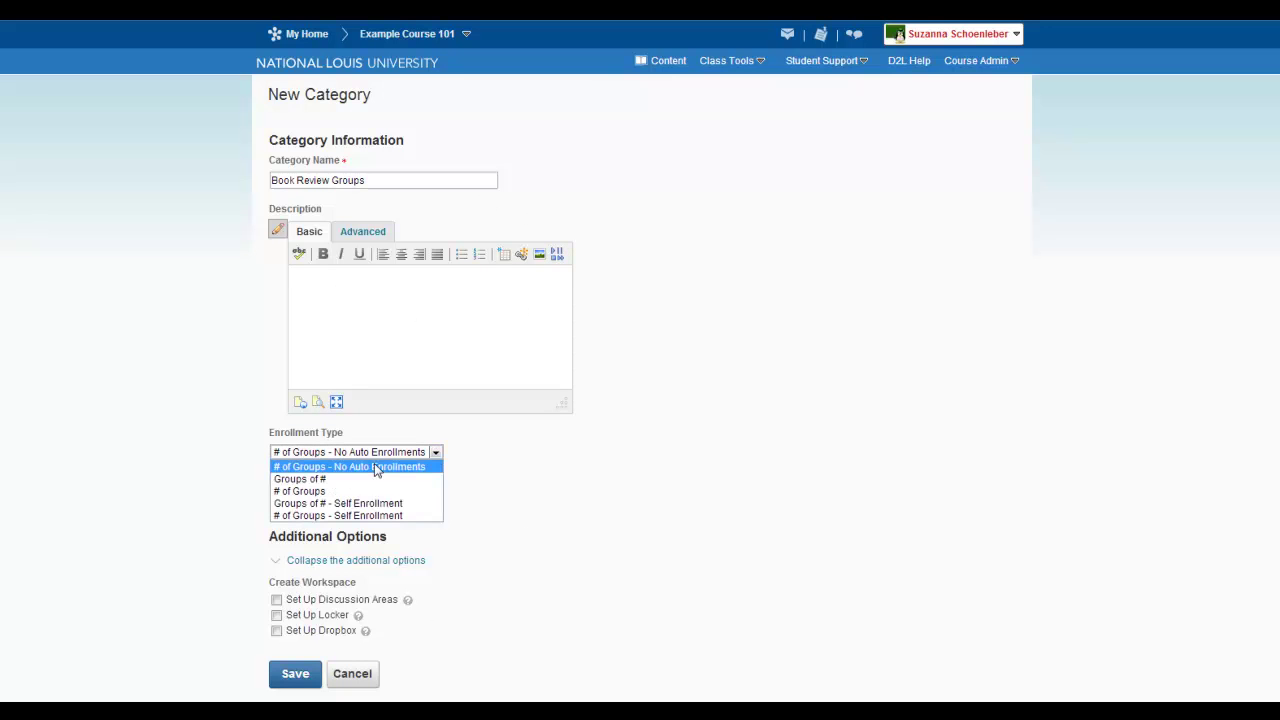
{"action": "left_click", "coordinate": [303, 484]}
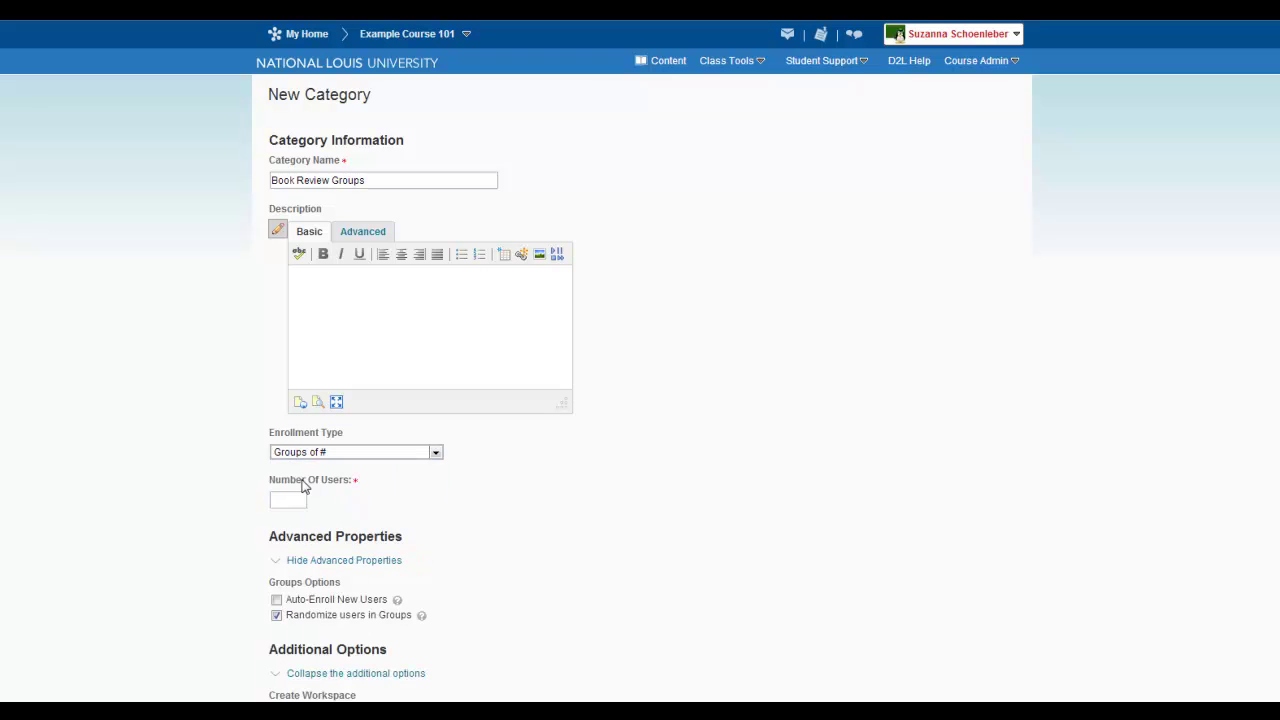
{"action": "left_click", "coordinate": [291, 497]}
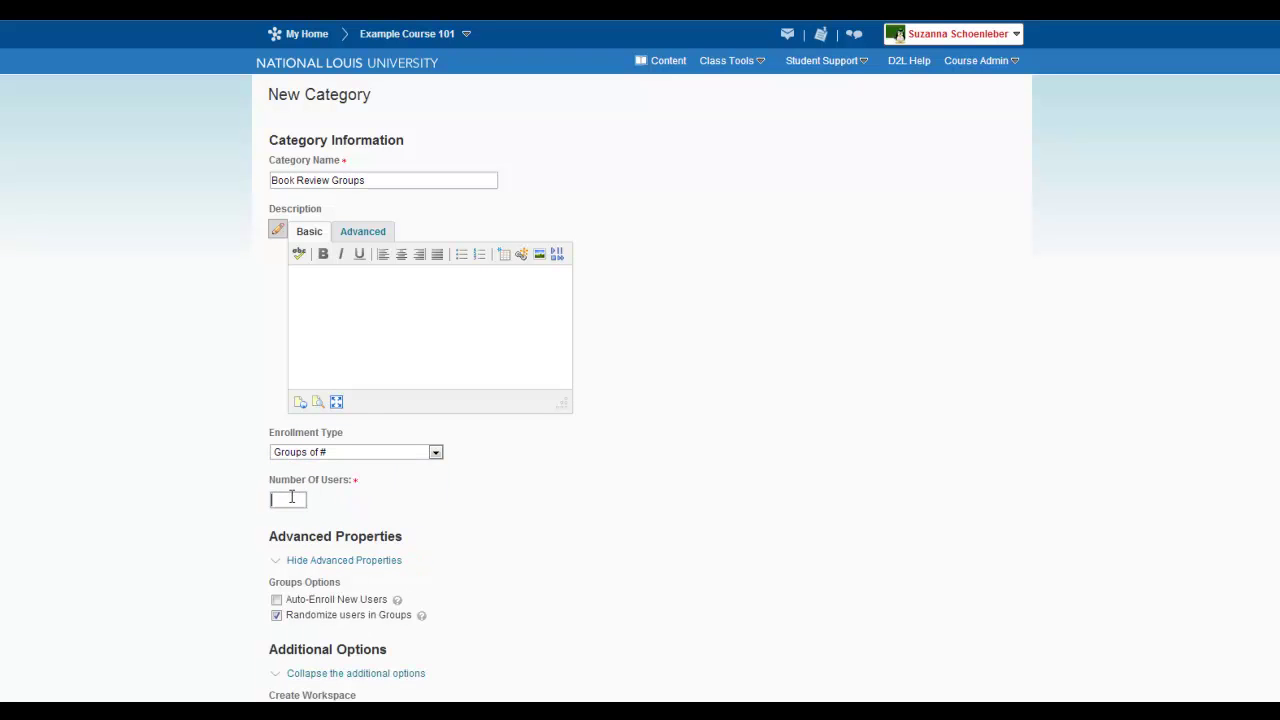
Set the category's enrollment type to # of Groups with 4 groups
{"action": "left_click", "coordinate": [336, 452]}
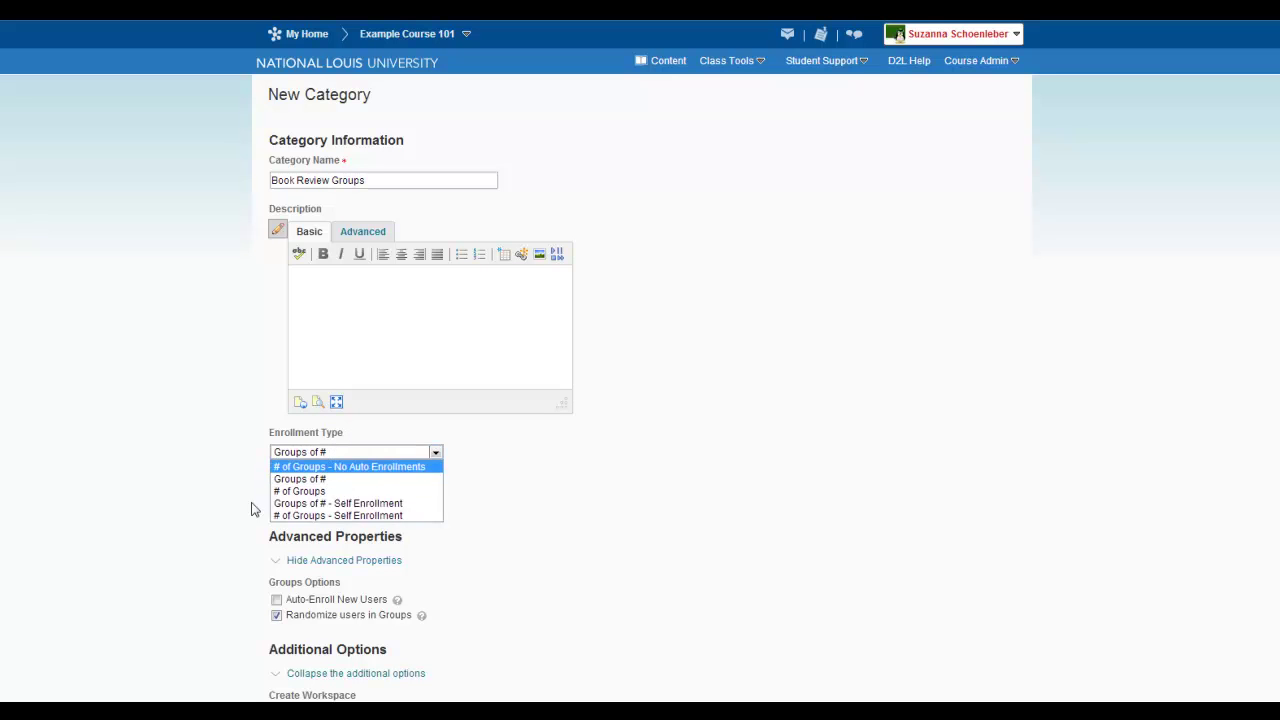
{"action": "left_click", "coordinate": [336, 491]}
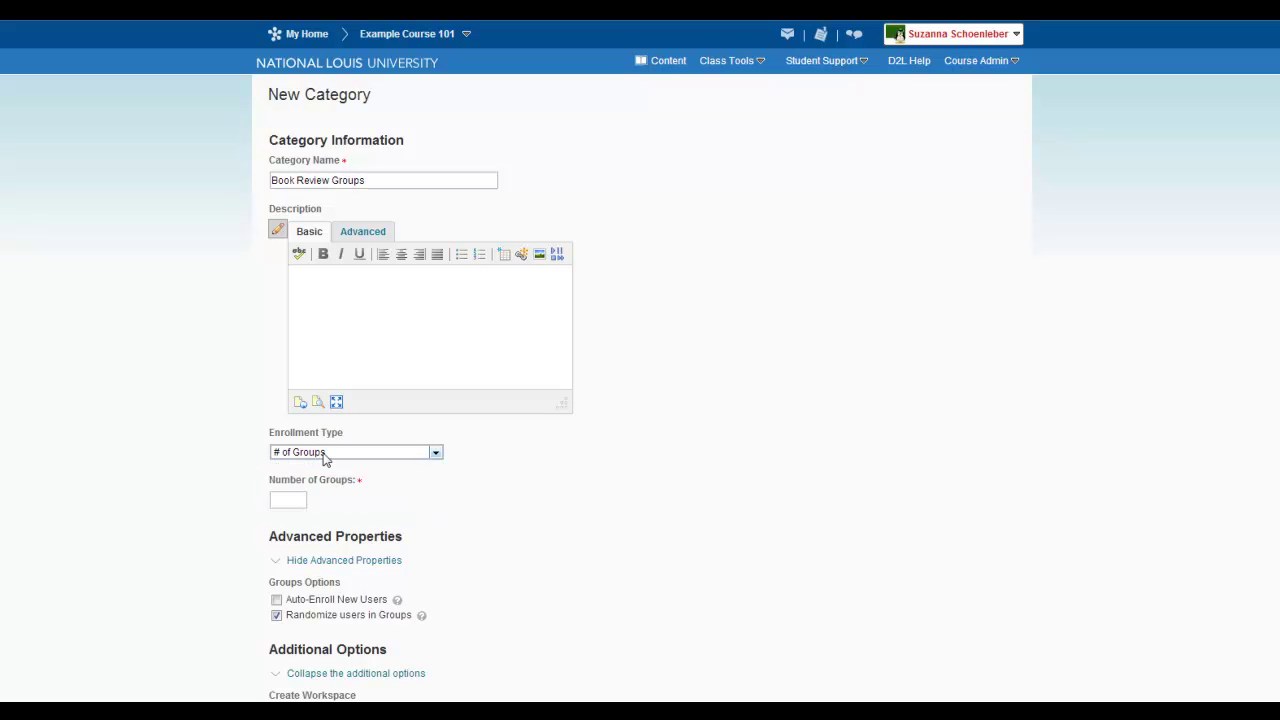
{"action": "left_click", "coordinate": [281, 500]}
{"action": "type", "text": "4"}
{"action": "key", "text": "Down"}
{"action": "key", "text": "Return"}
Turn off Randomize users in Groups, enable discussion area, locker and dropbox setup, and save the category
{"action": "scroll", "coordinate": [405, 428], "scroll_direction": "down", "scroll_amount": 1}
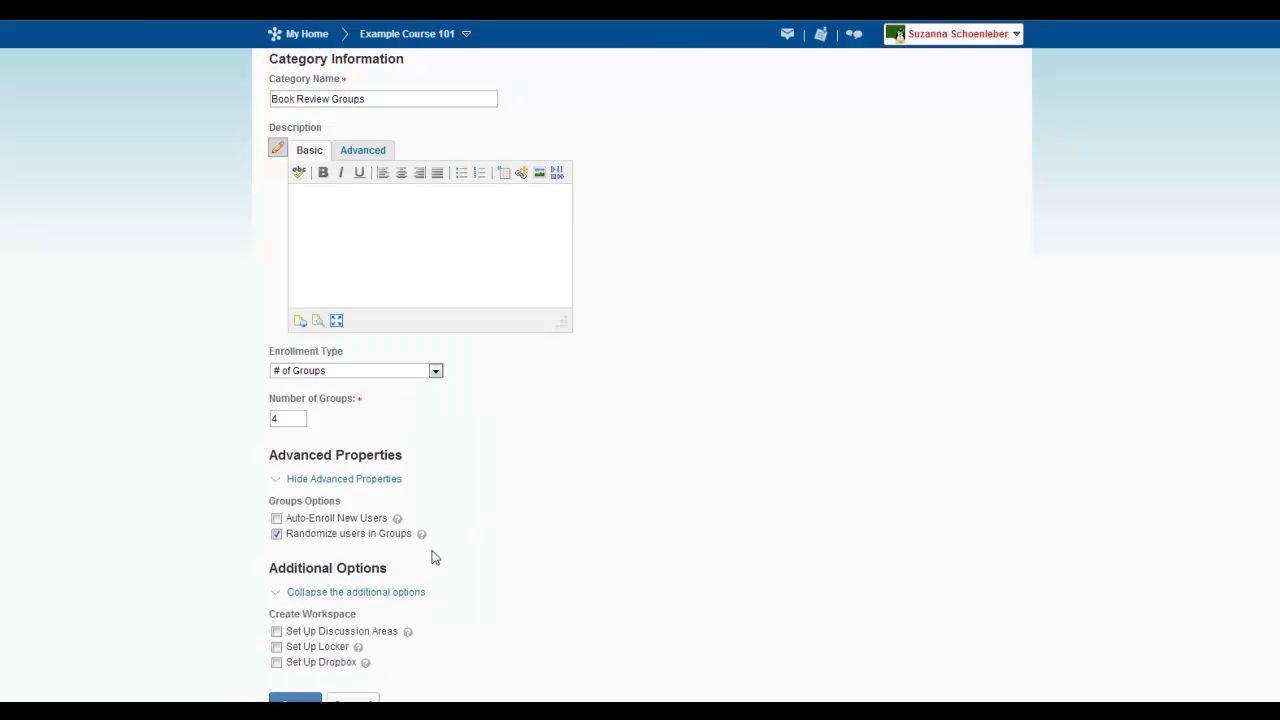
{"action": "left_click", "coordinate": [276, 518]}
{"action": "left_click", "coordinate": [277, 632]}
{"action": "left_click", "coordinate": [277, 647]}
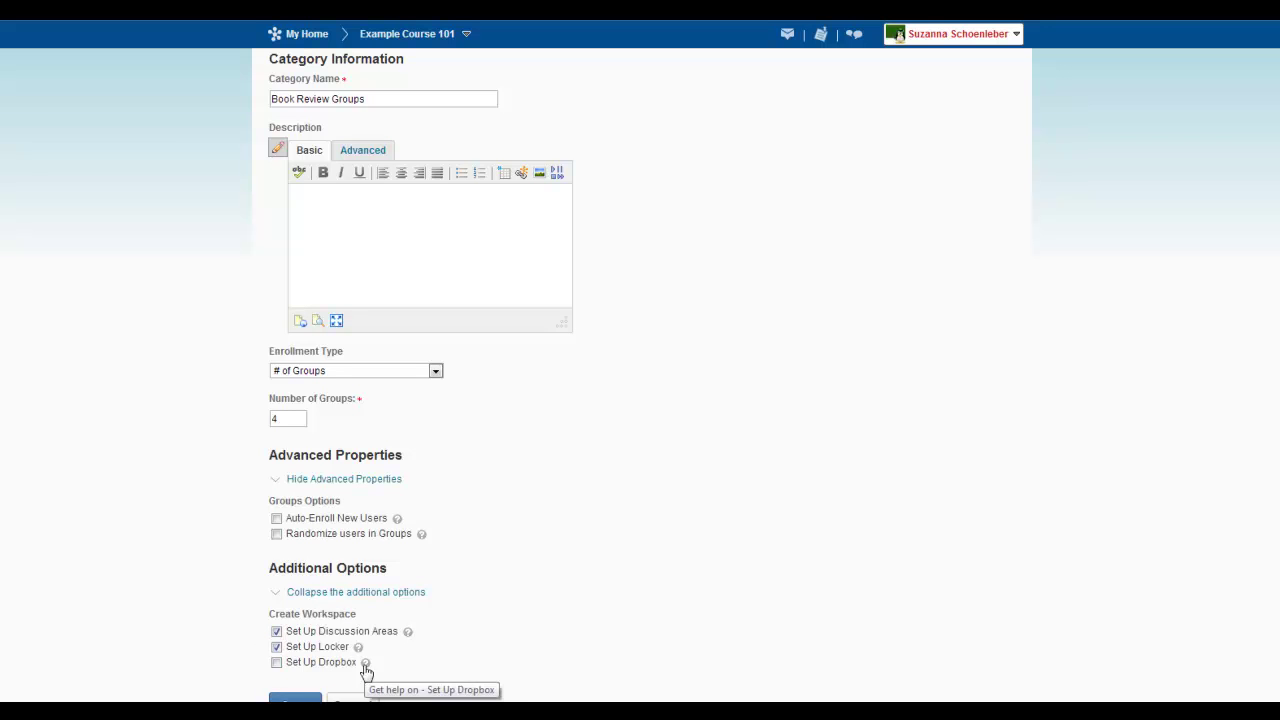
{"action": "left_click", "coordinate": [279, 667]}
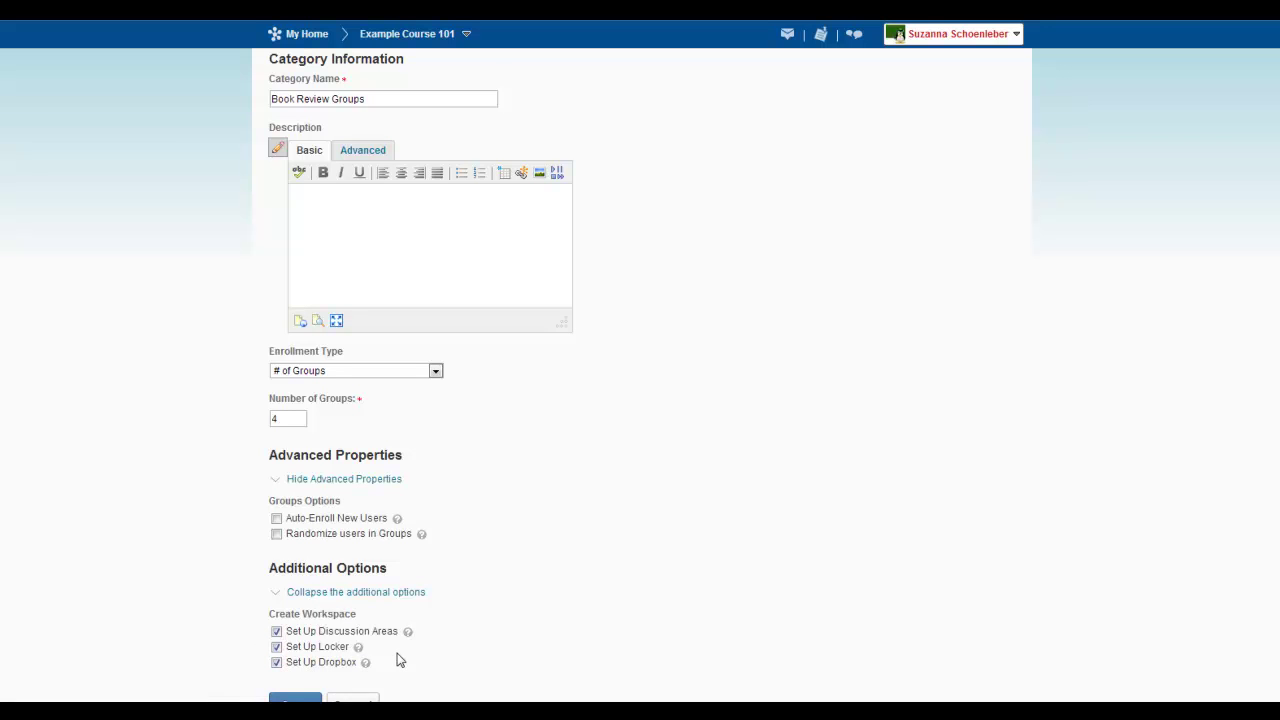
{"action": "scroll", "coordinate": [400, 660], "scroll_direction": "down", "scroll_amount": 1}
{"action": "left_click", "coordinate": [290, 671]}
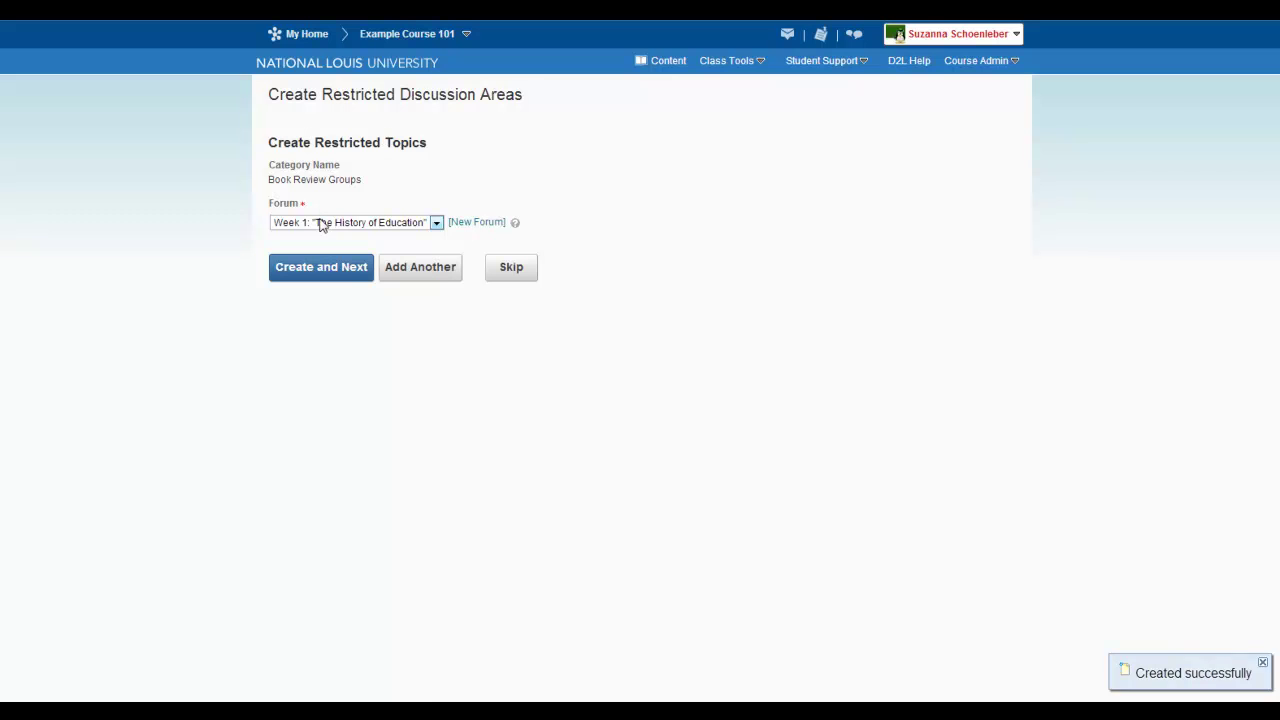
Create a new forum titled "Book Review Group Forum" and create the groups' restricted discussion topics in it
{"action": "left_click", "coordinate": [473, 224]}
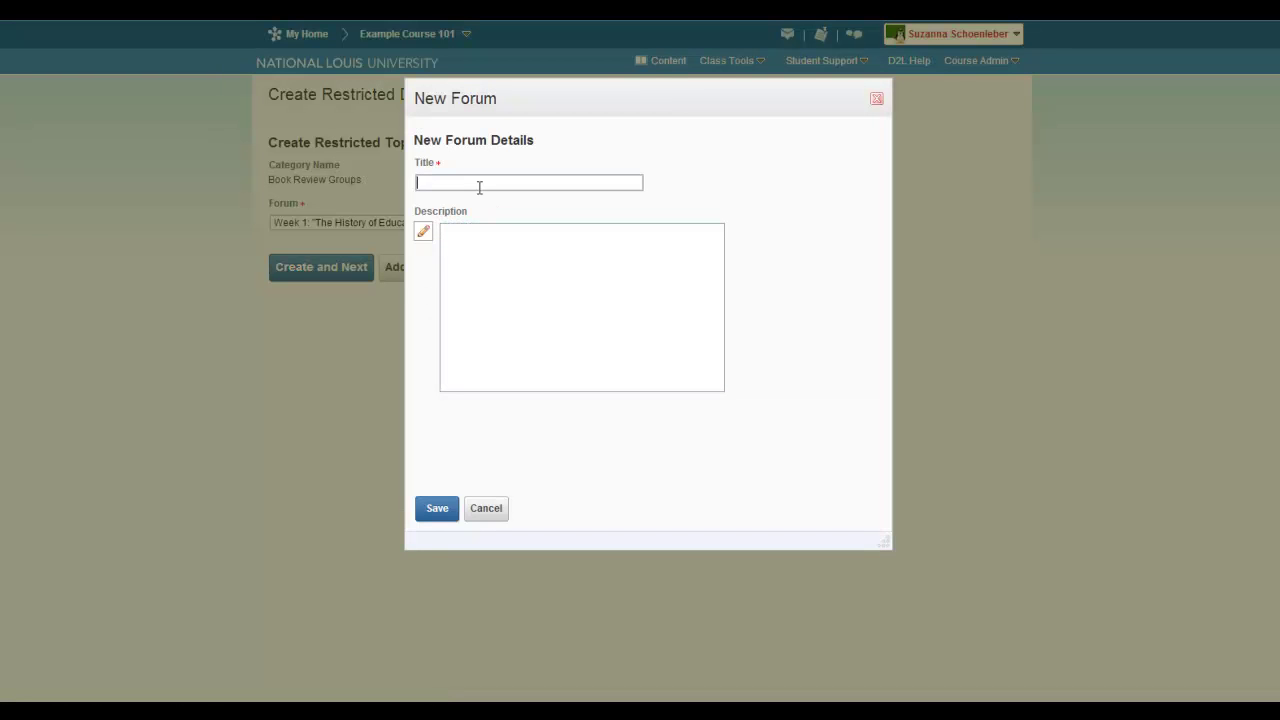
{"action": "type", "text": "Gruop"}
{"action": "key", "text": "BackSpace"}
{"action": "key", "text": "BackSpace"}
{"action": "key", "text": "BackSpace"}
{"action": "left_click", "coordinate": [440, 514]}
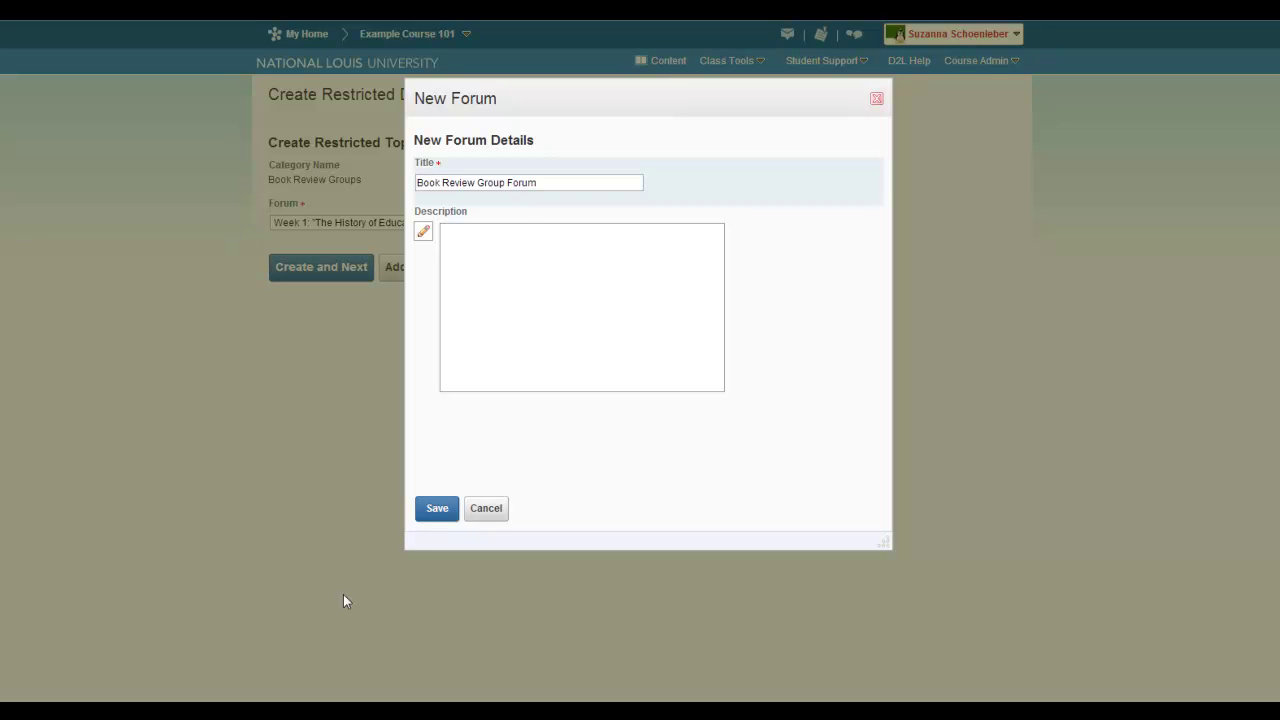
{"action": "left_click", "coordinate": [435, 512]}
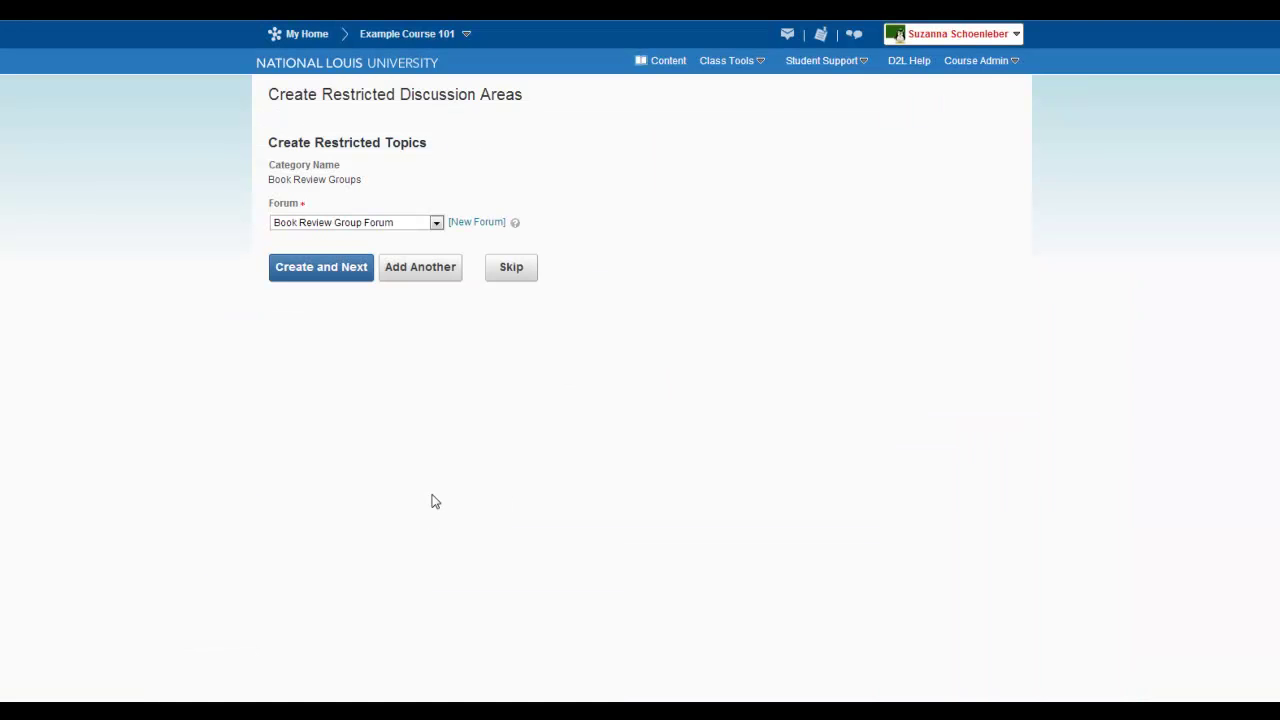
{"action": "left_click", "coordinate": [309, 276]}
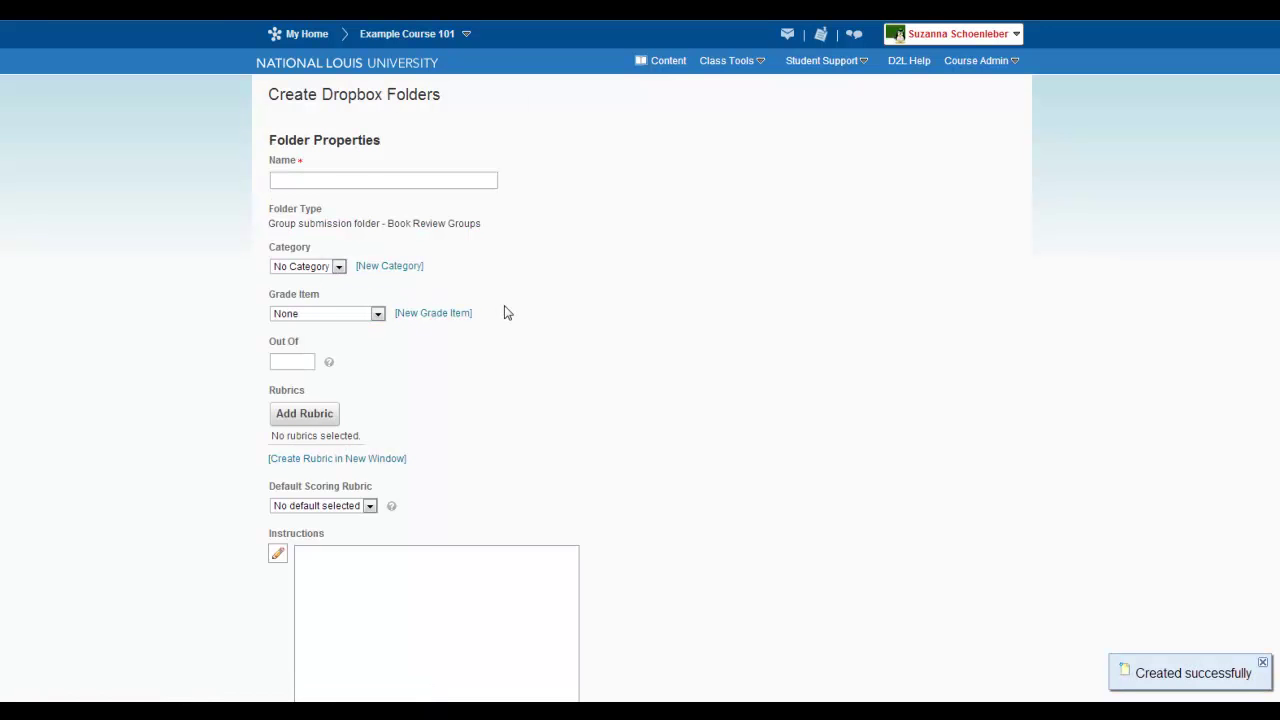
Name the group dropbox folder "Group Book Review Project" and set its score to be out of 20
{"action": "left_click", "coordinate": [371, 179]}
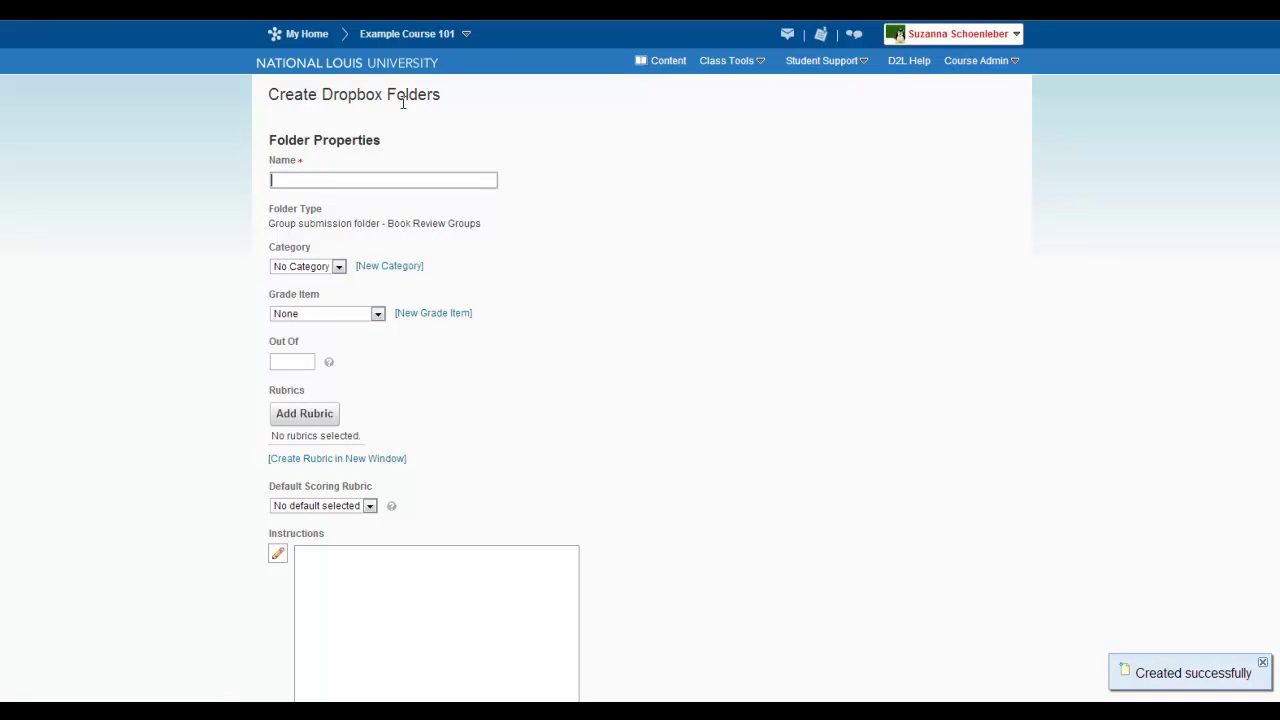
{"action": "type", "text": "Gruo"}
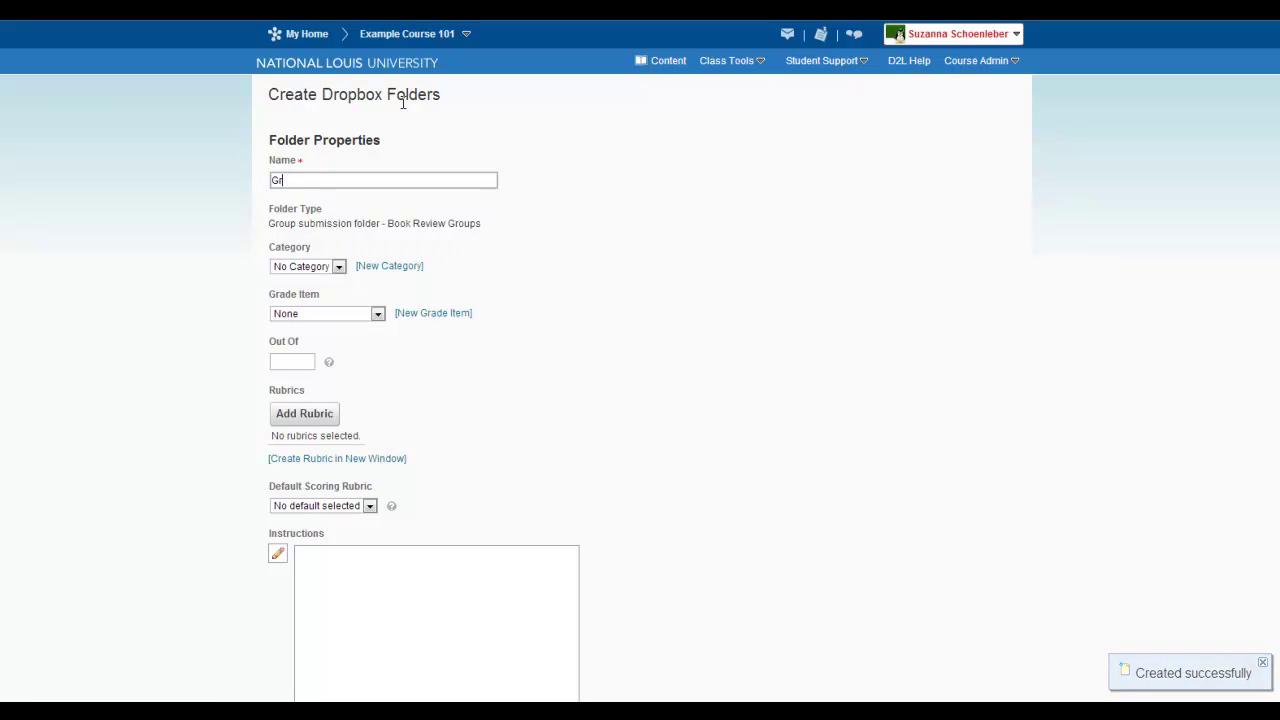
{"action": "key", "text": "BackSpace"}
{"action": "key", "text": "BackSpace"}
{"action": "type", "text": "oup Book Review Project"}
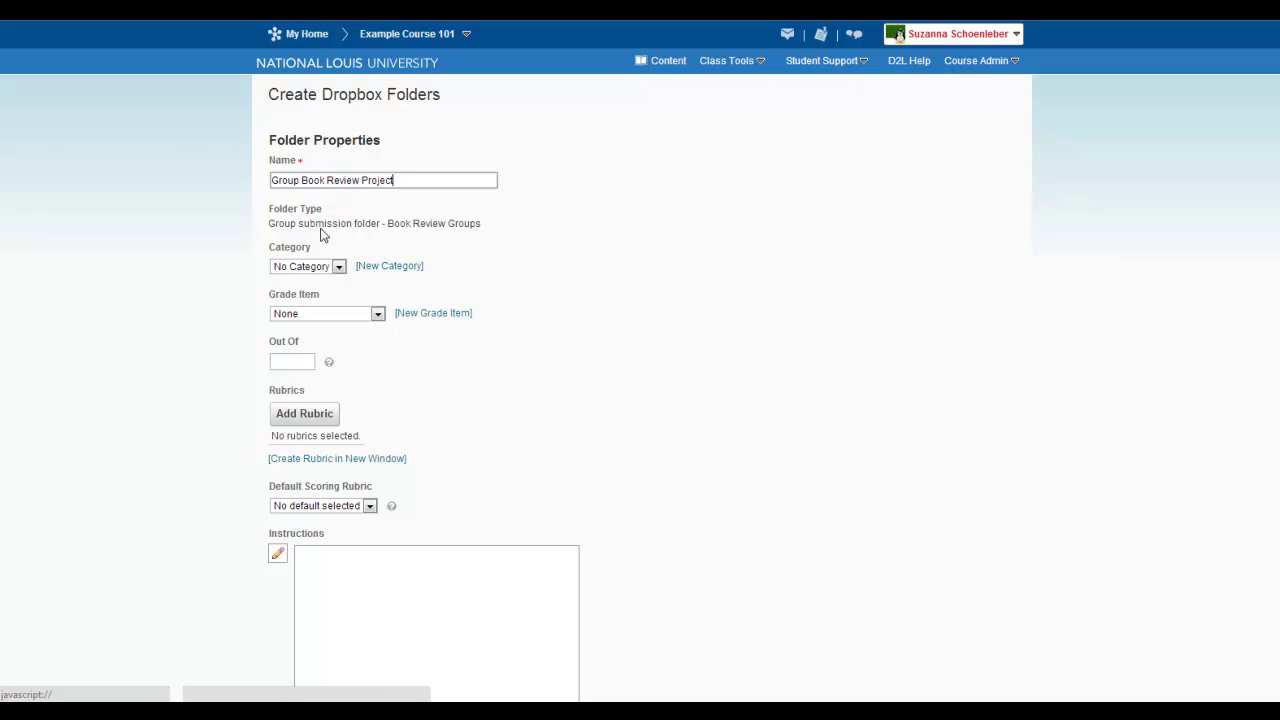
{"action": "left_click", "coordinate": [378, 315]}
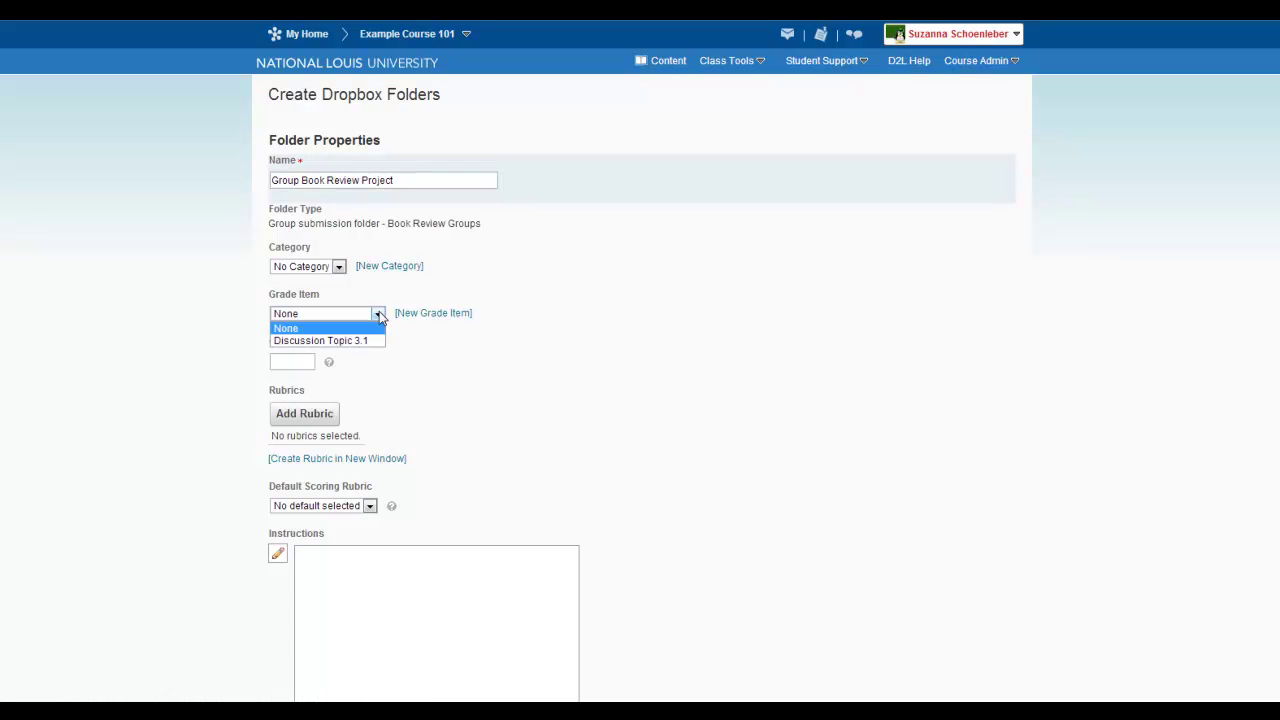
{"action": "left_click", "coordinate": [488, 358]}
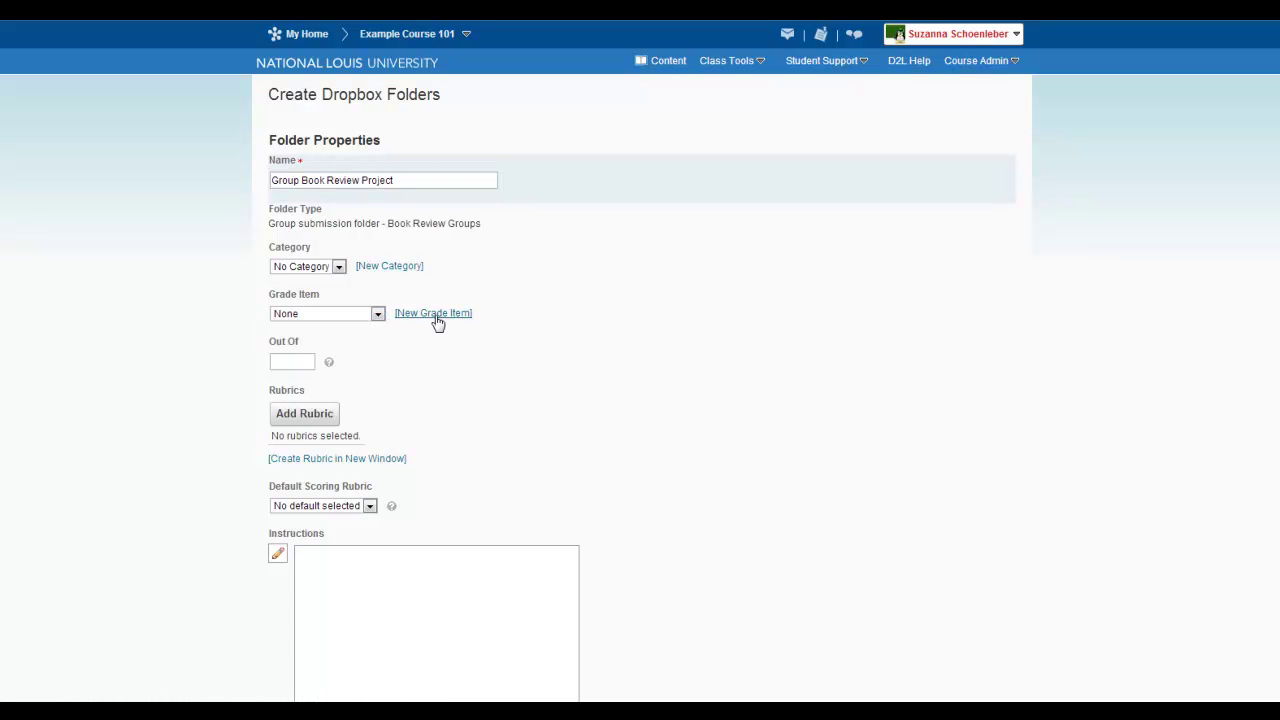
{"action": "left_click", "coordinate": [287, 360]}
{"action": "type", "text": "20"}
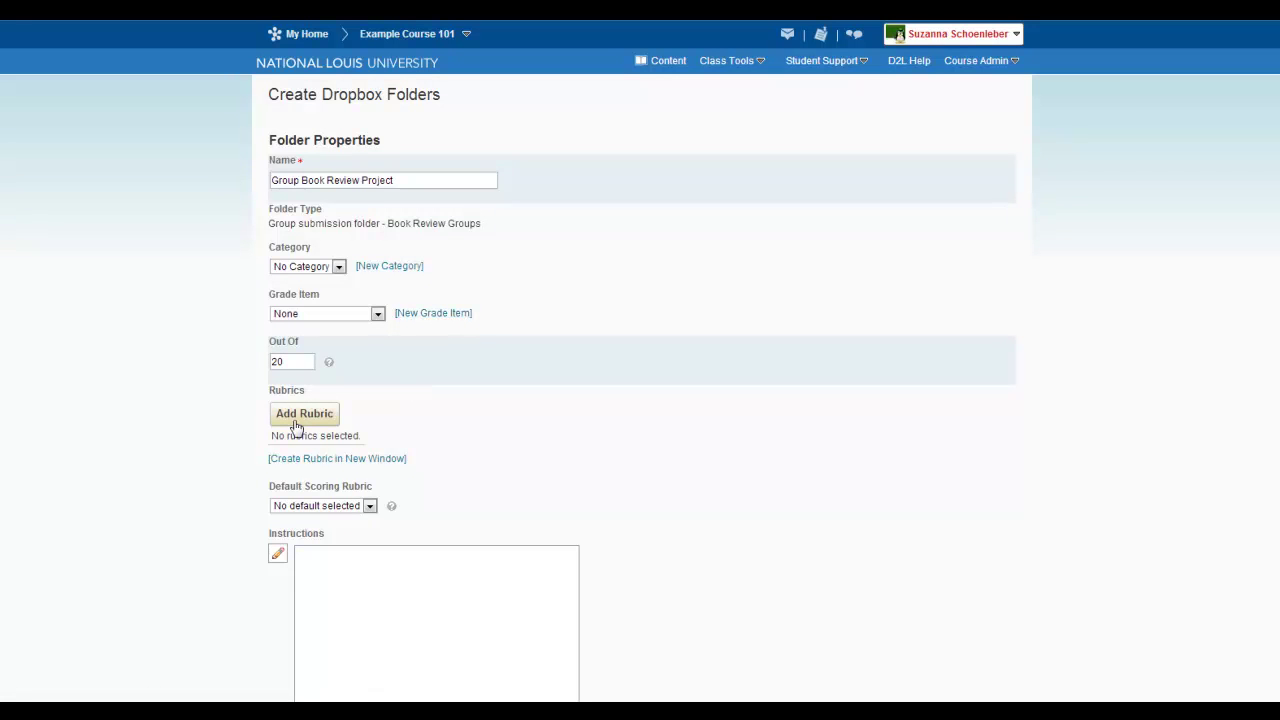
Attach the Example rubric to the dropbox folder, then create the folder and finish the workspace setup
{"action": "left_click", "coordinate": [303, 415]}
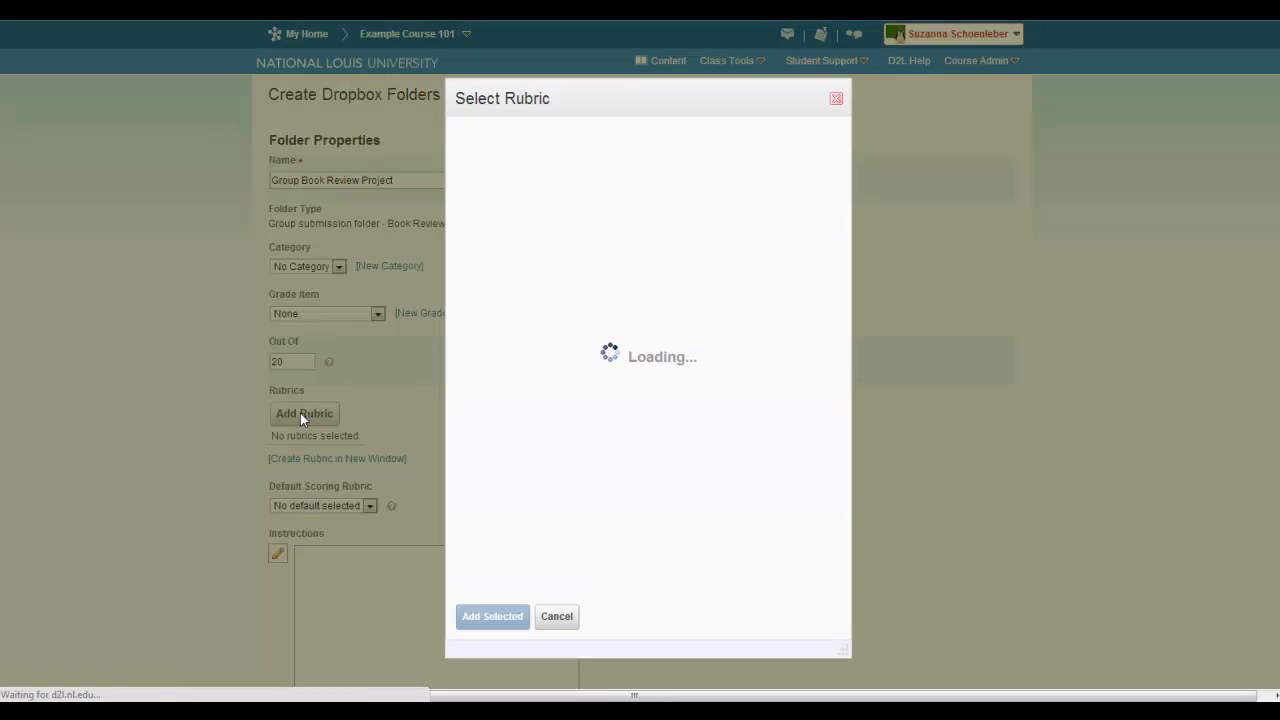
{"action": "left_click", "coordinate": [463, 223]}
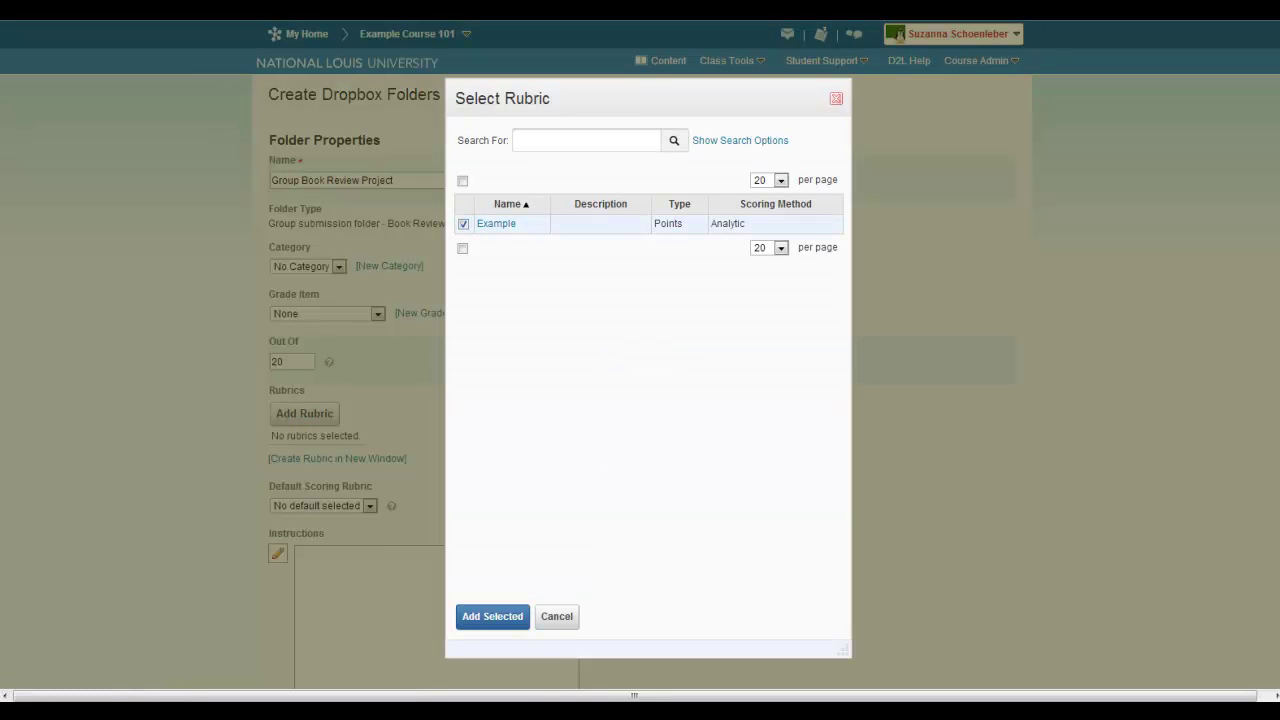
{"action": "left_click", "coordinate": [474, 618]}
{"action": "scroll", "coordinate": [520, 480], "scroll_direction": "down", "scroll_amount": 3}
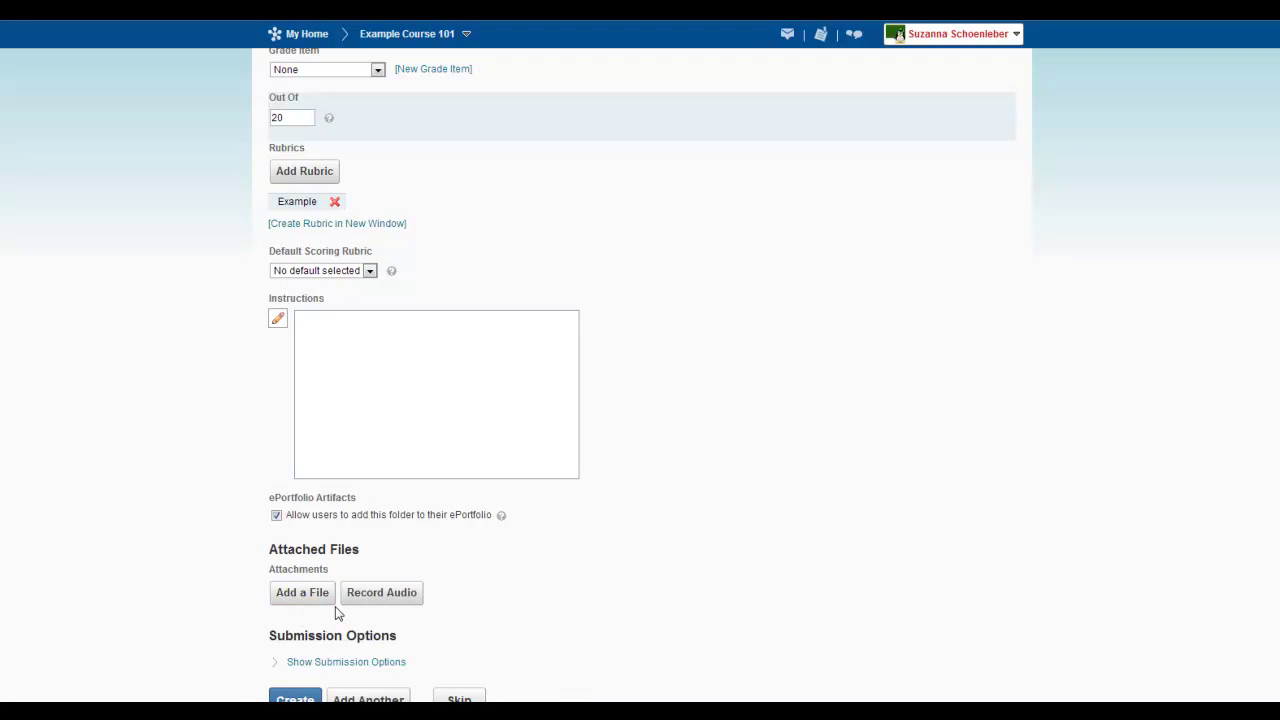
{"action": "scroll", "coordinate": [456, 558], "scroll_direction": "down", "scroll_amount": 1}
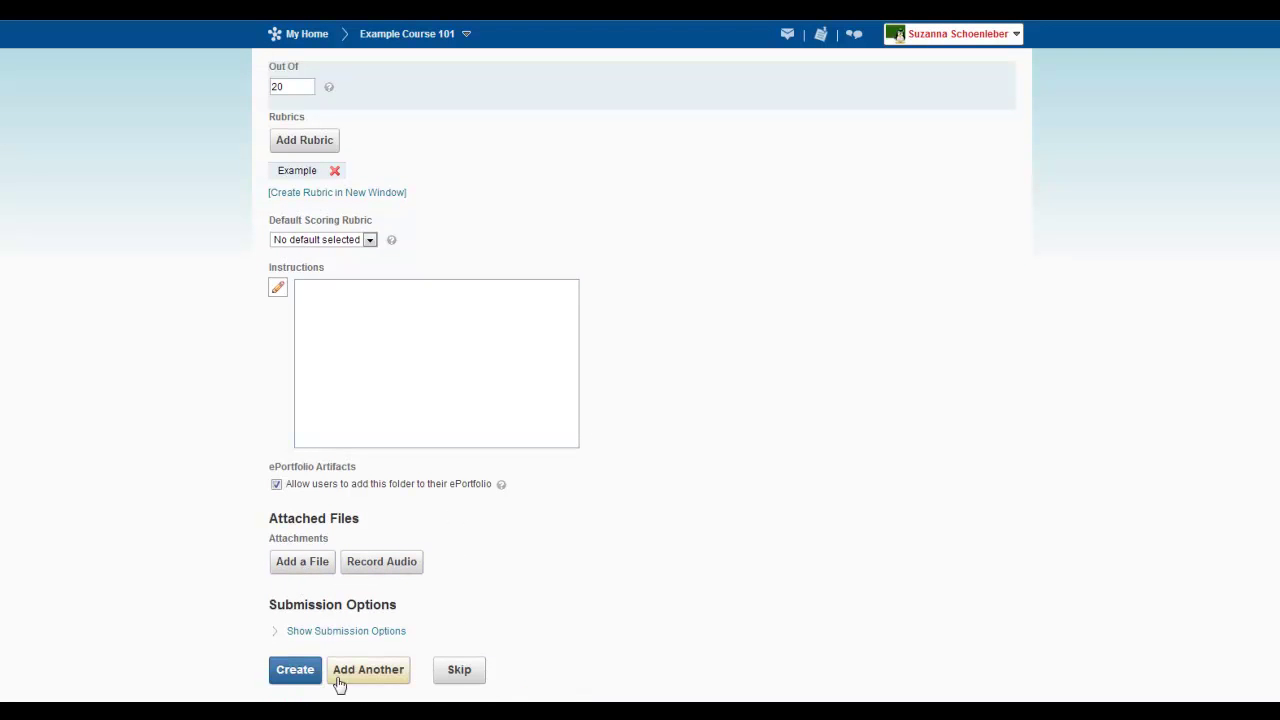
{"action": "left_click", "coordinate": [300, 674]}
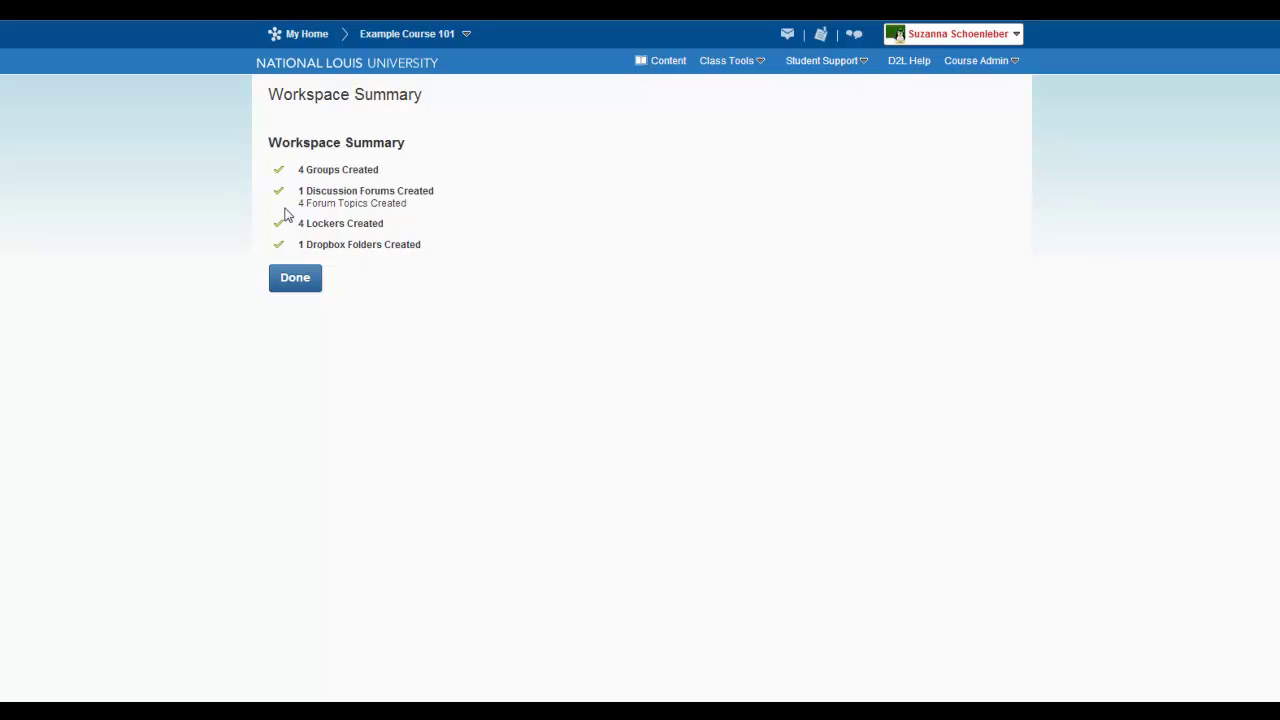
{"action": "left_click", "coordinate": [300, 285]}
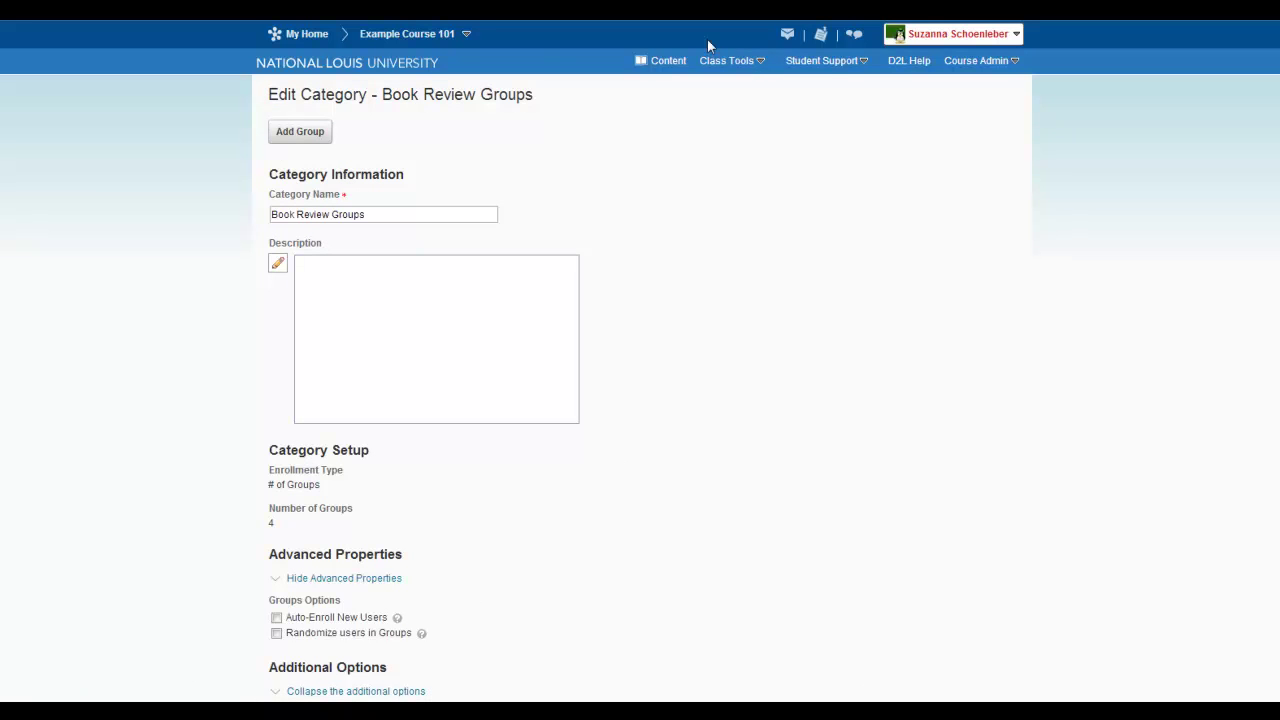
Return to the course's groups list and check the members of Group 1 in Book Review Groups
{"action": "left_click", "coordinate": [761, 65]}
{"action": "left_click", "coordinate": [718, 249]}
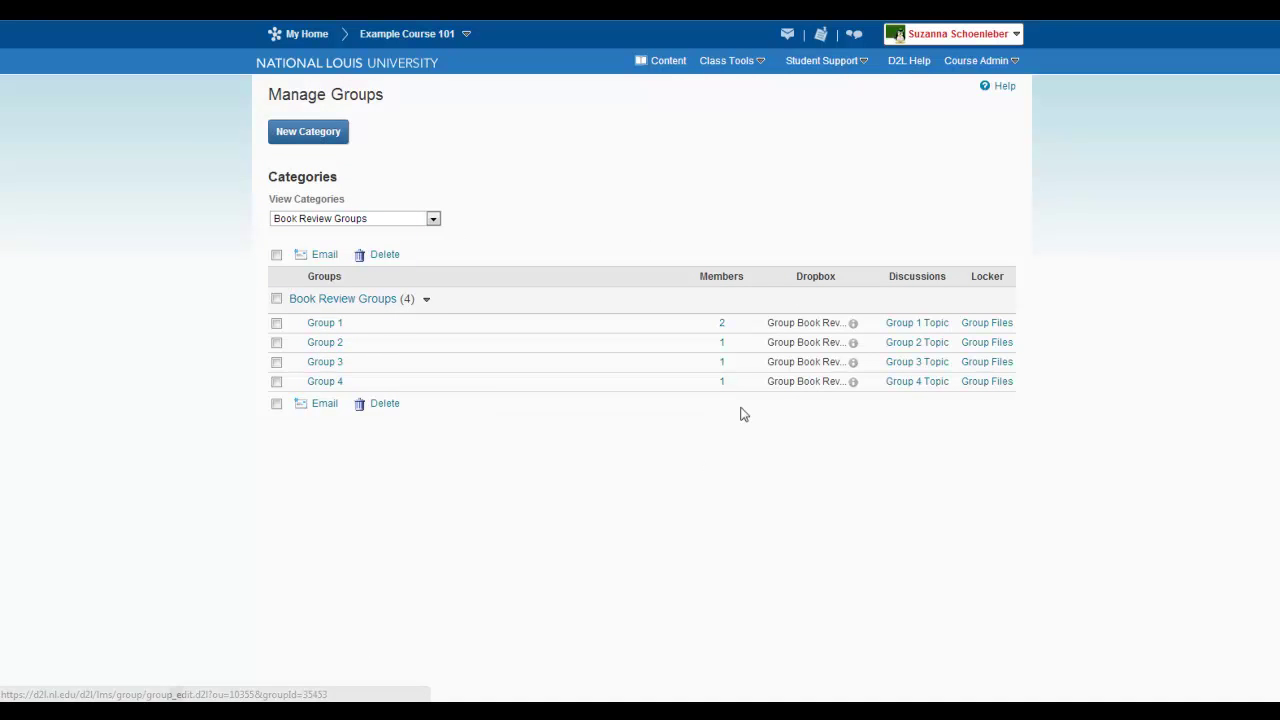
{"action": "left_click", "coordinate": [722, 325]}
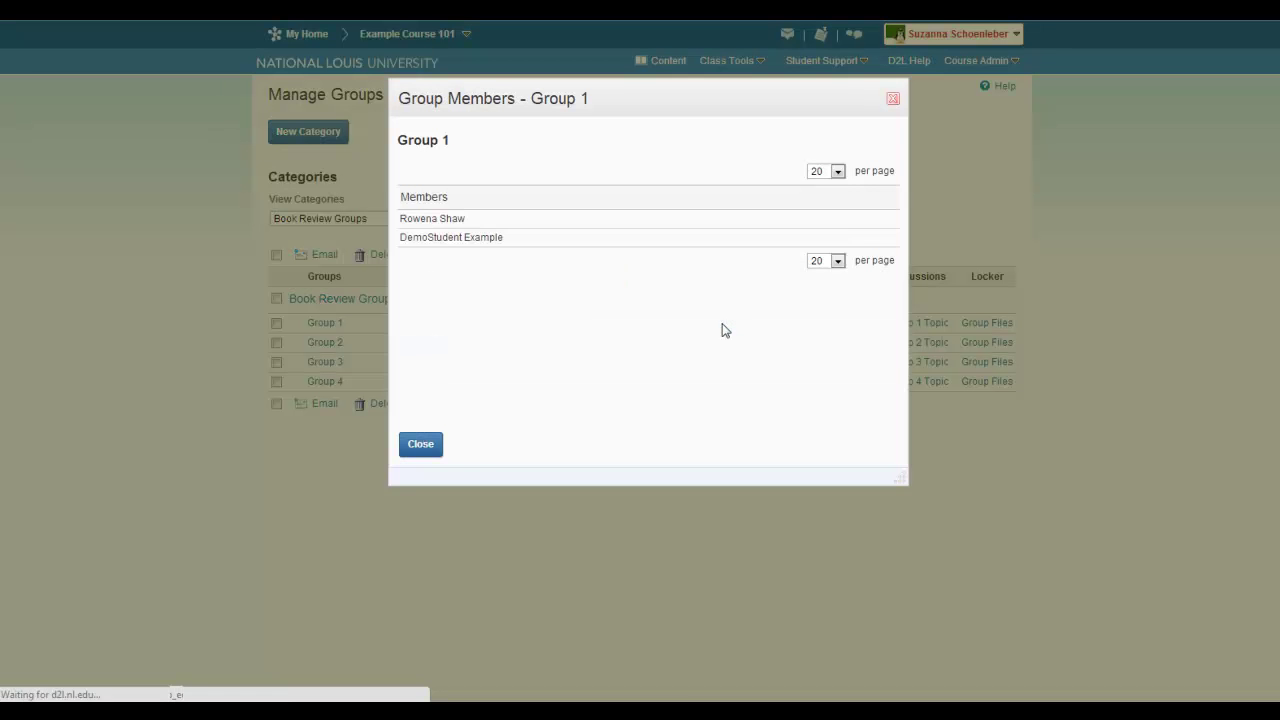
{"action": "left_click", "coordinate": [893, 99]}
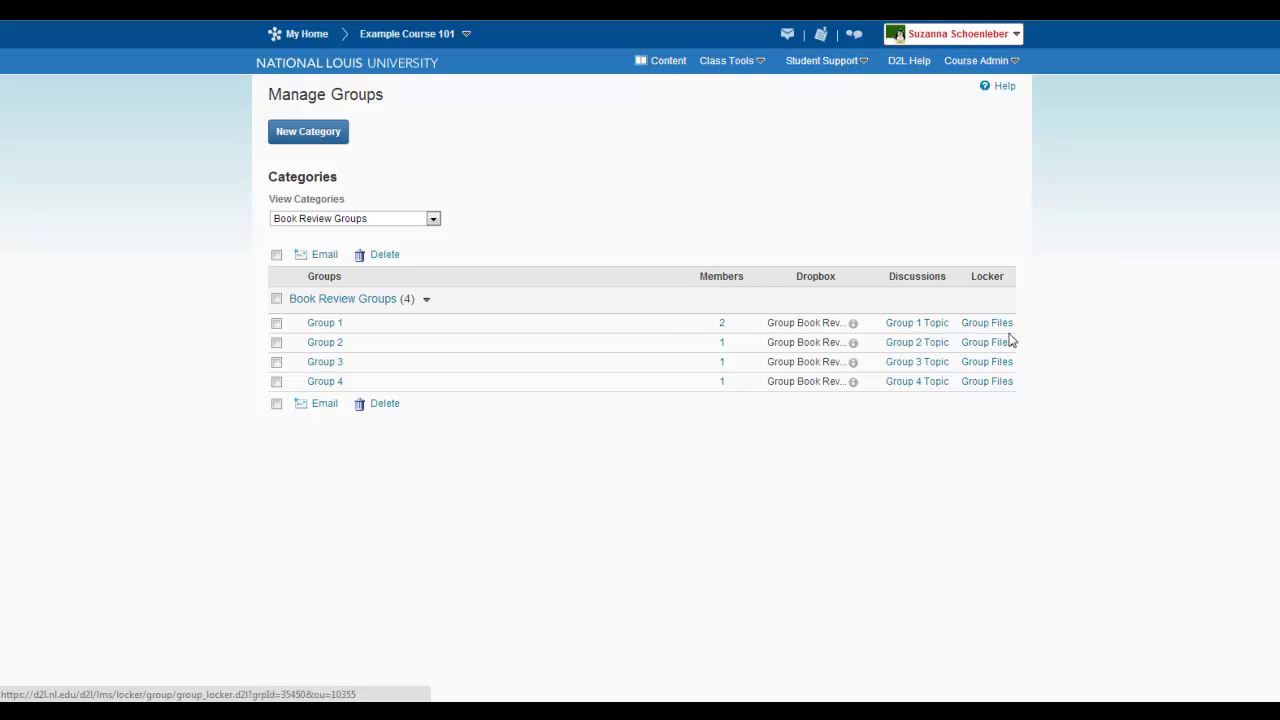
View the Discussion Board Group Projects category, then switch the list back to Book Review Groups
{"action": "left_click", "coordinate": [413, 219]}
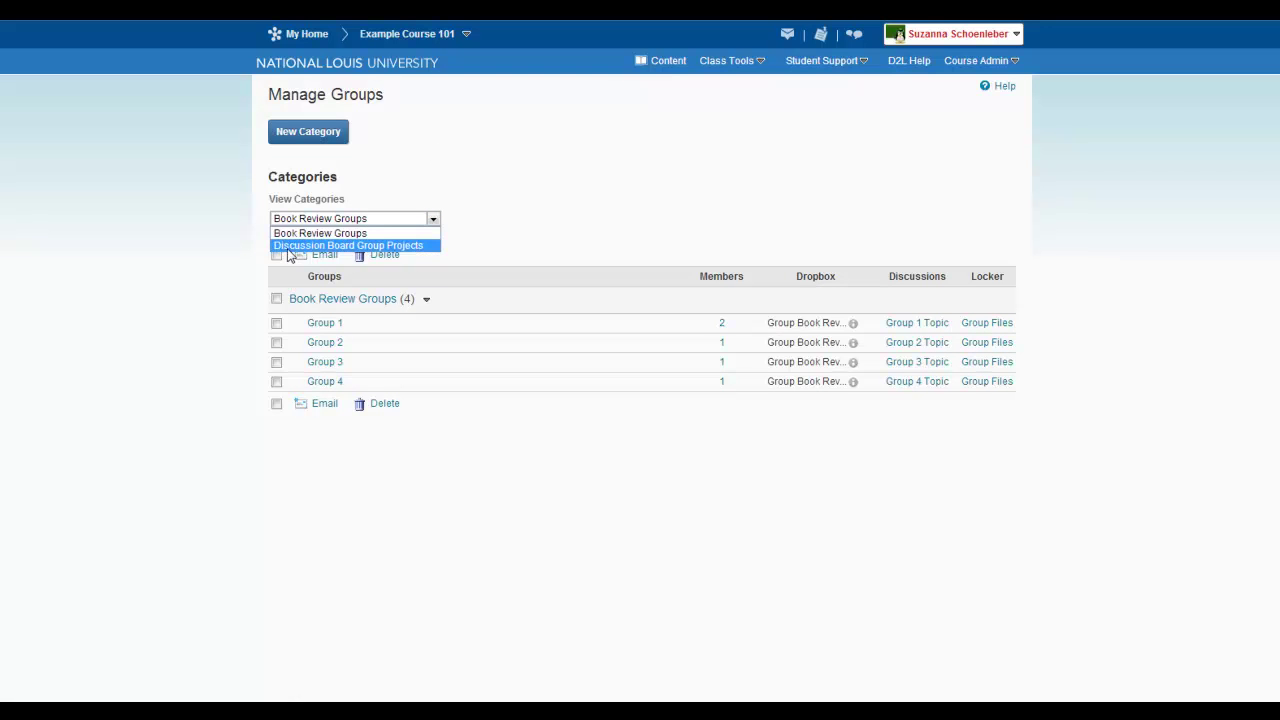
{"action": "left_click", "coordinate": [403, 247]}
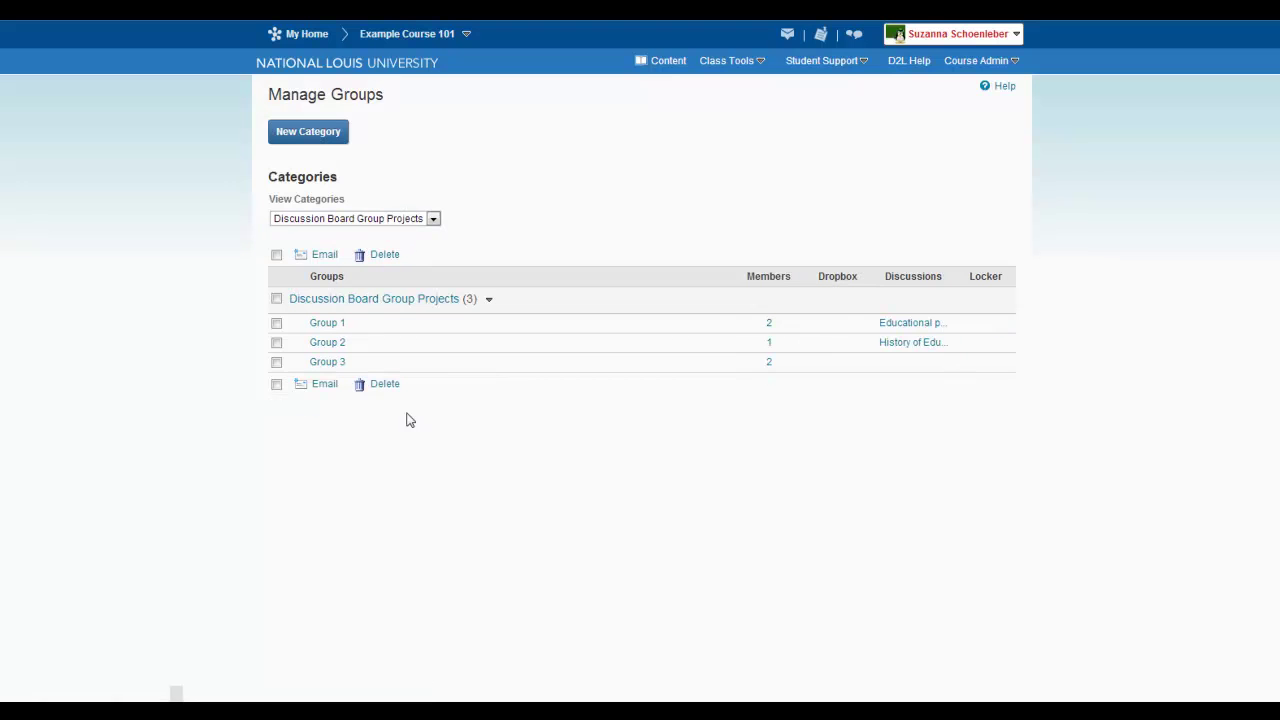
{"action": "left_click", "coordinate": [433, 218]}
{"action": "left_click", "coordinate": [361, 233]}
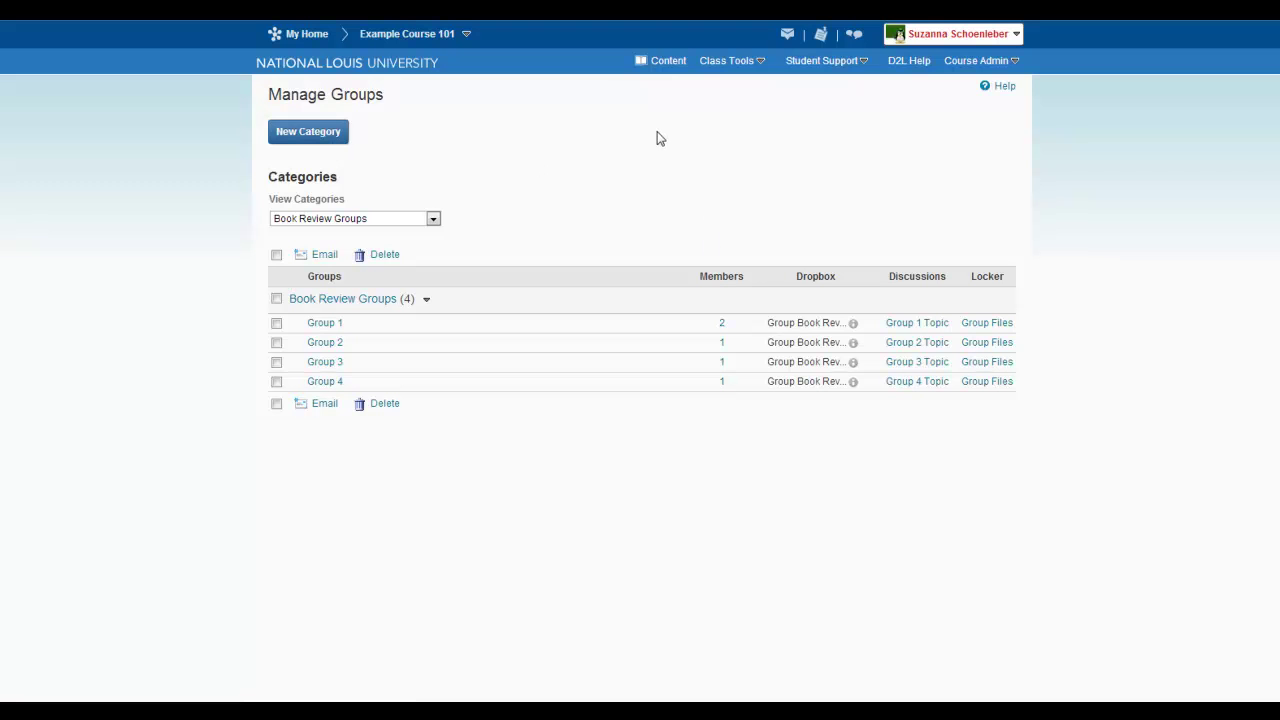
Open the course discussions and review the group topics under Book Review Group Forum
{"action": "left_click", "coordinate": [762, 62]}
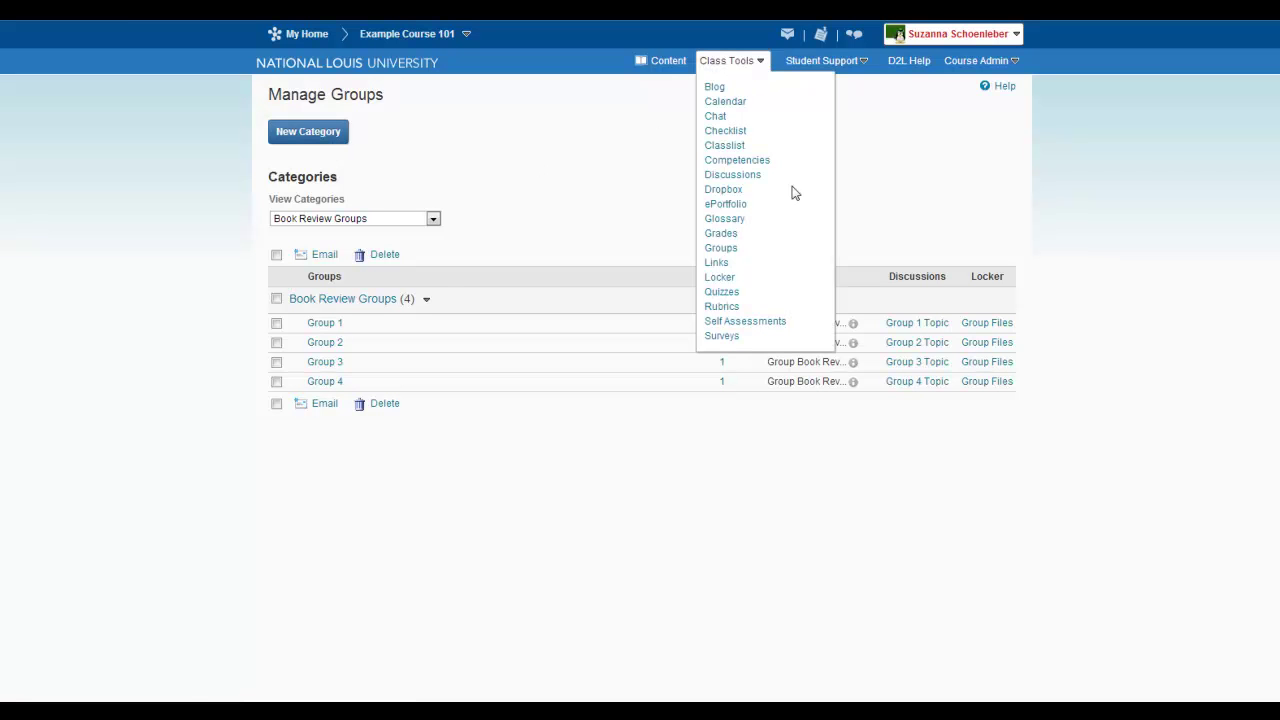
{"action": "left_click", "coordinate": [740, 177]}
{"action": "scroll", "coordinate": [278, 528], "scroll_direction": "down", "scroll_amount": 3}
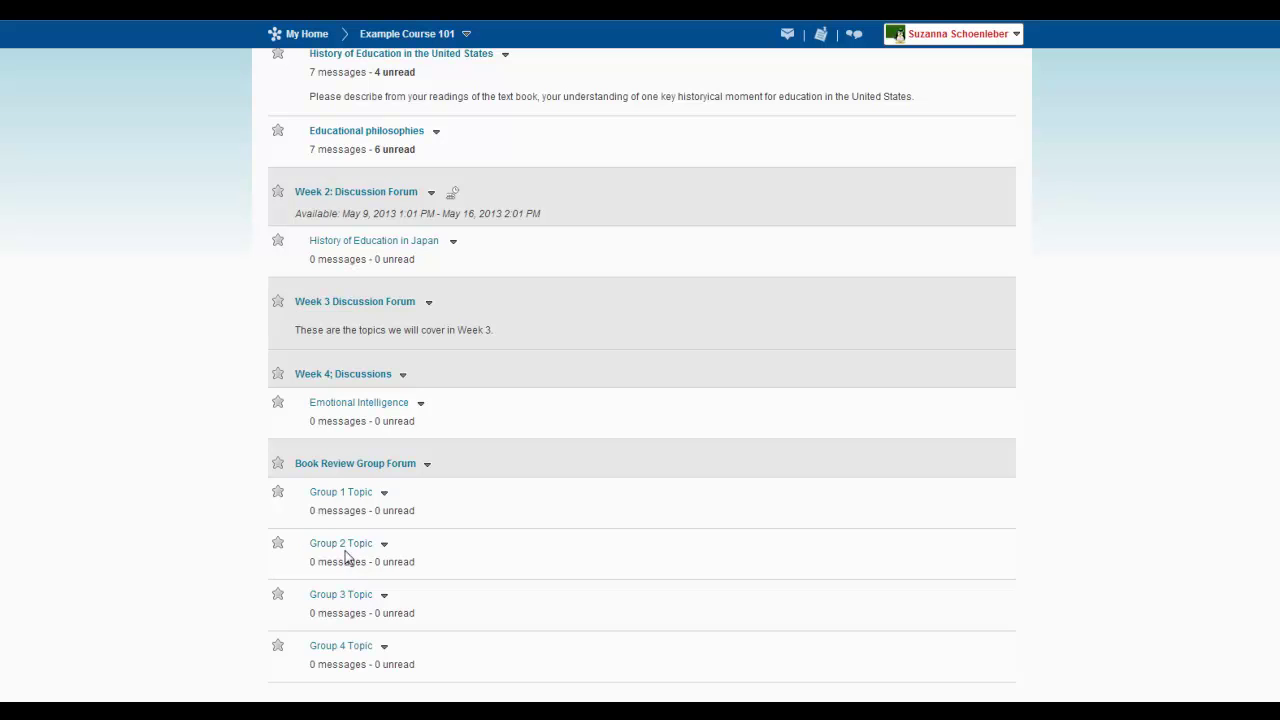
{"action": "scroll", "coordinate": [492, 166], "scroll_direction": "up", "scroll_amount": 5}
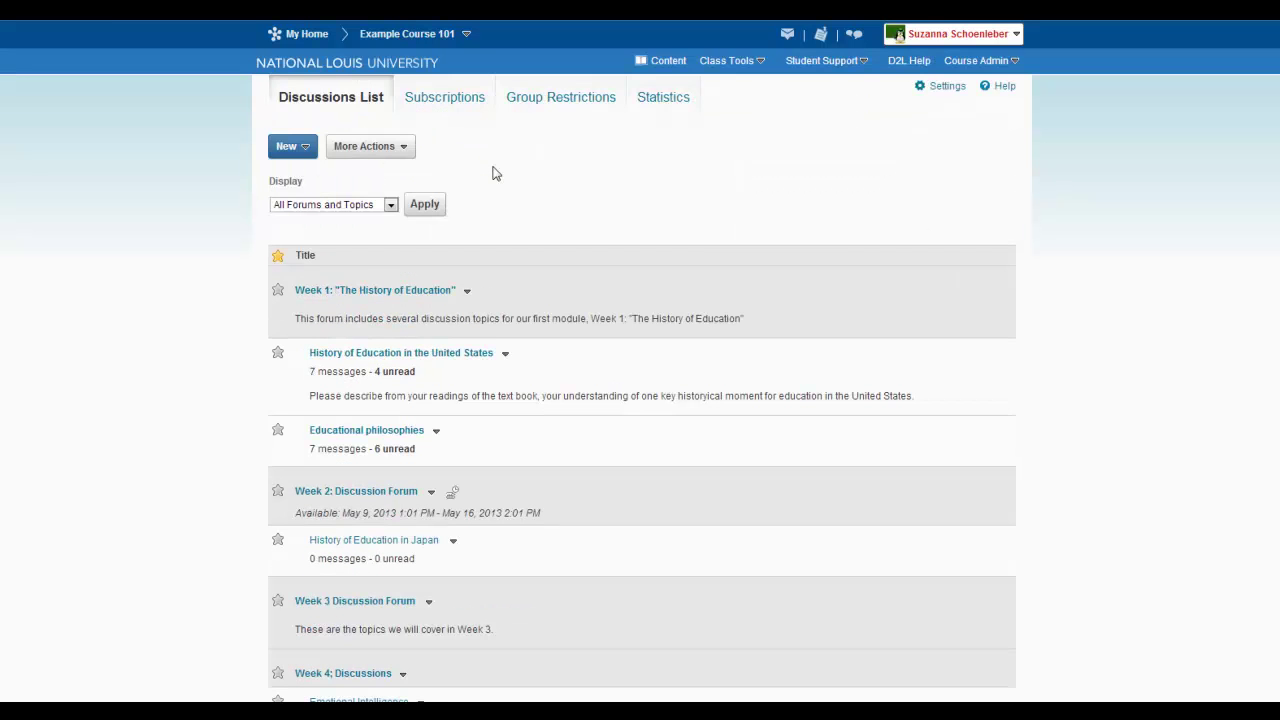
Open the course's Dropbox tool
{"action": "left_click", "coordinate": [735, 72]}
{"action": "left_click", "coordinate": [733, 200]}
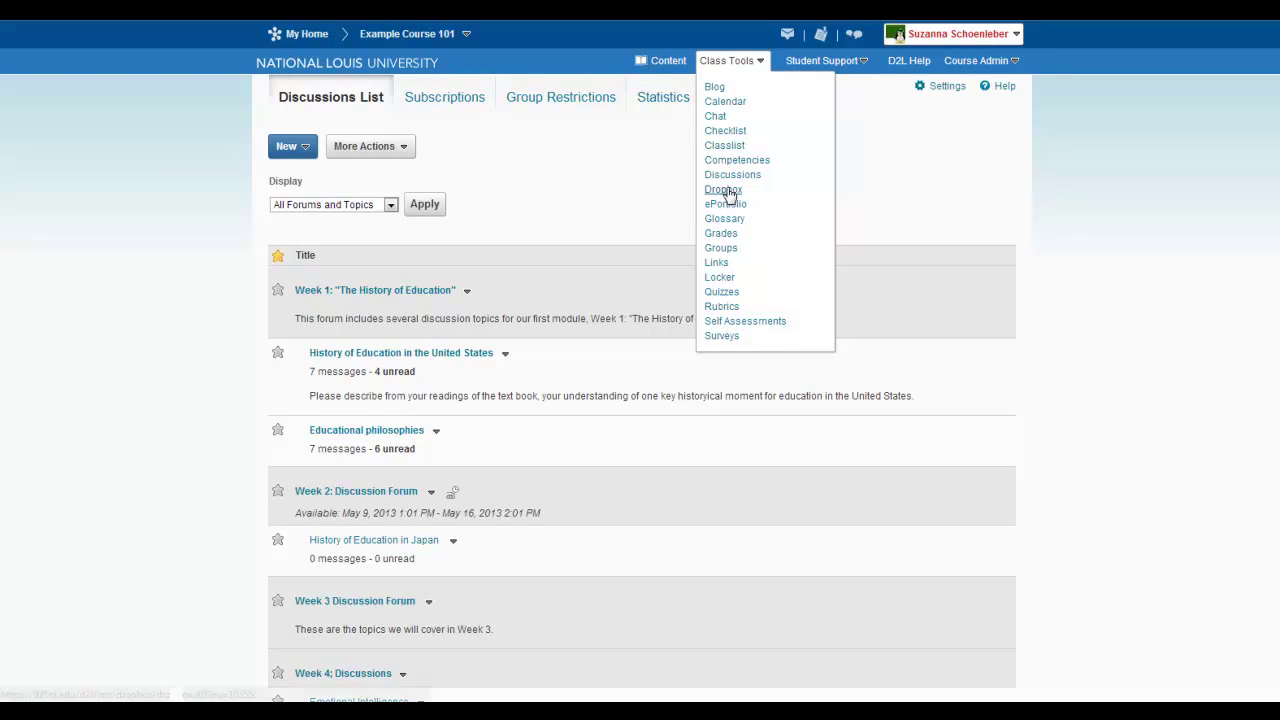